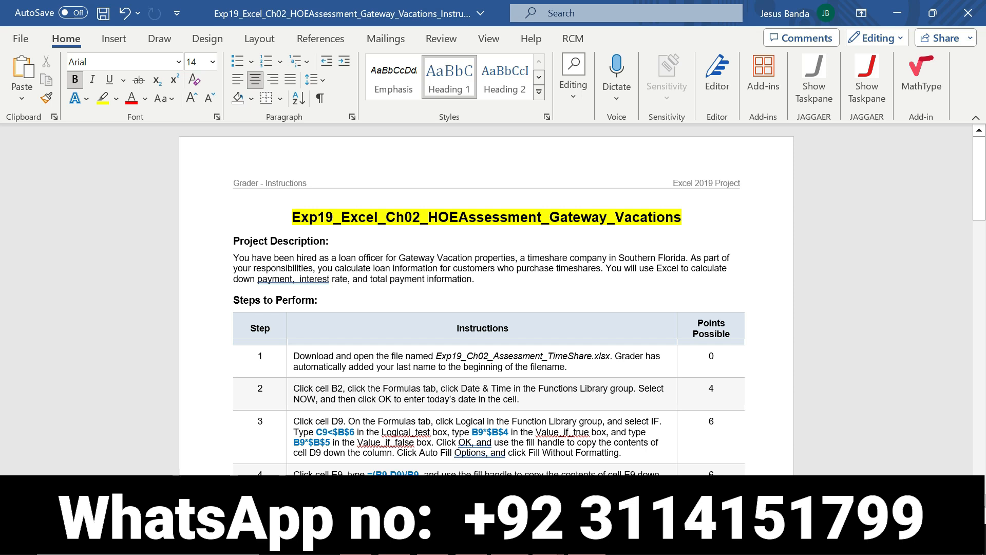
Step: Look at the unsolved timeshare workbook in Excel and return to the instructions document in Word
click(547, 540)
click(473, 483)
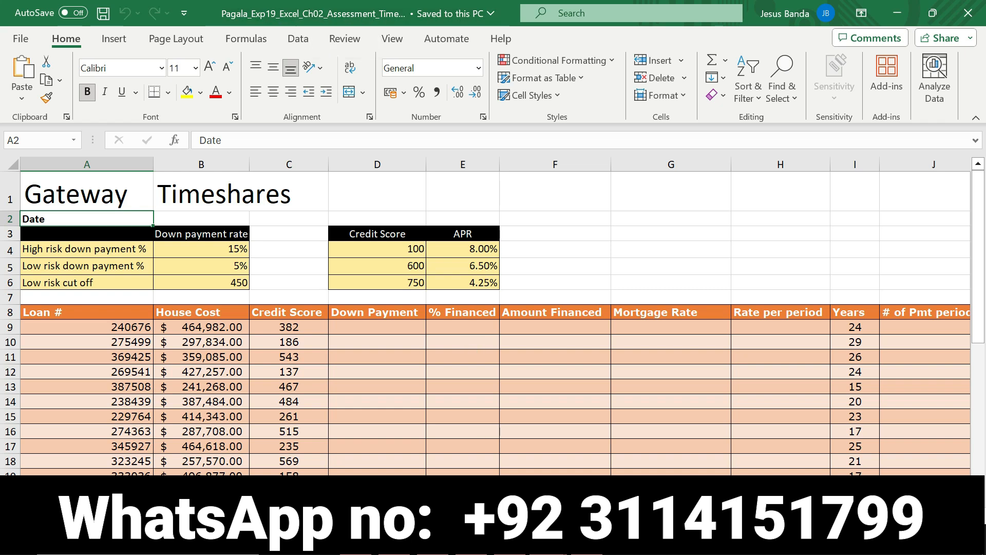
click(510, 540)
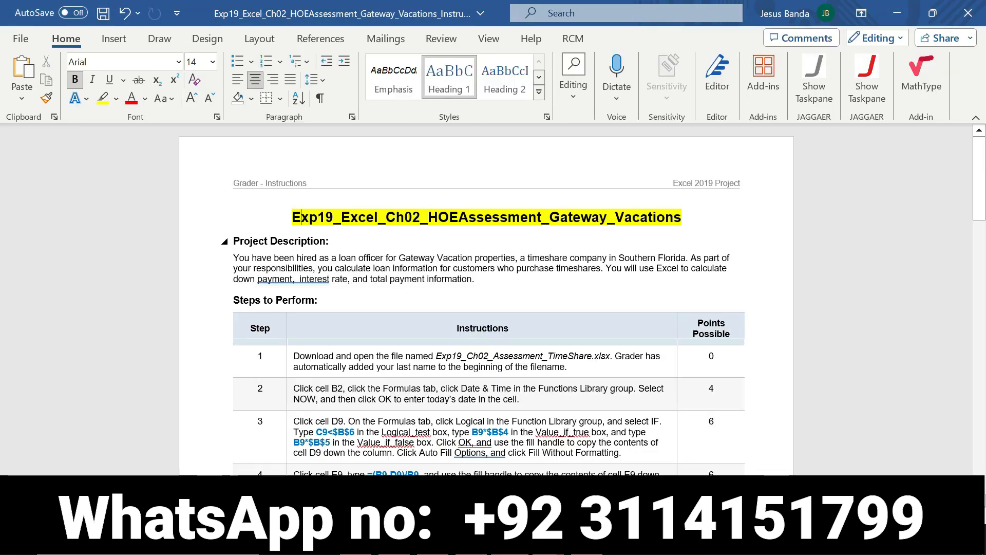
Step: Highlight the Project Description heading and its paragraph in yellow
drag(228, 237, 306, 284)
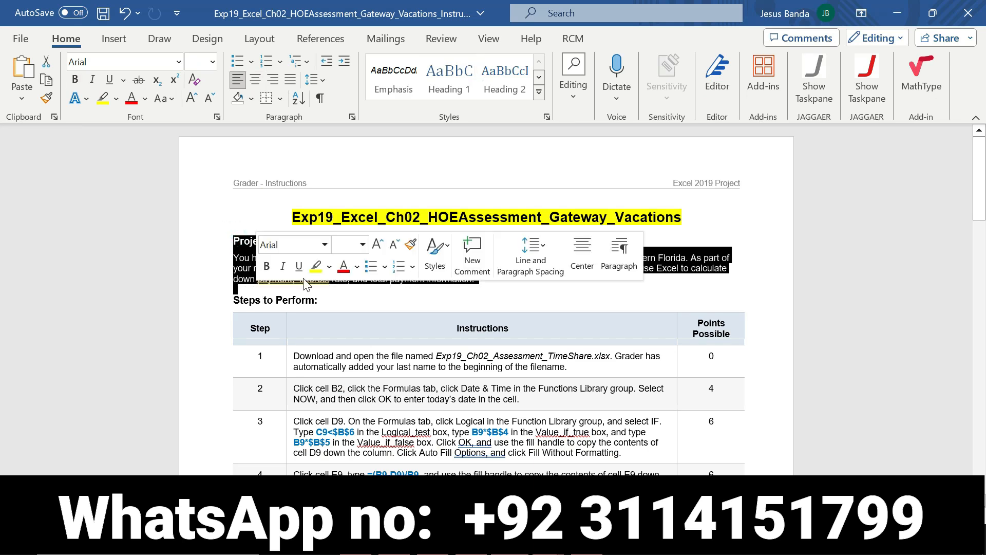
click(226, 239)
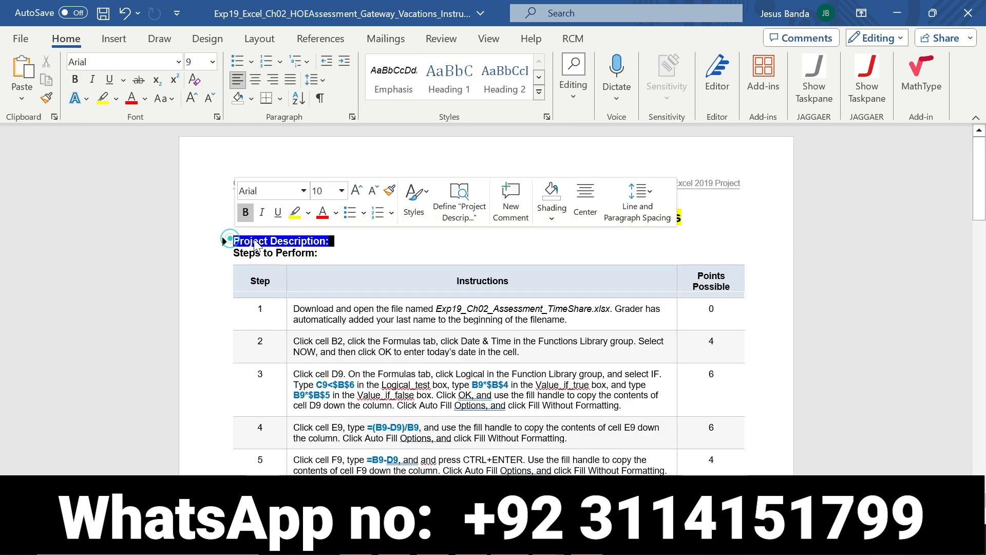
click(225, 241)
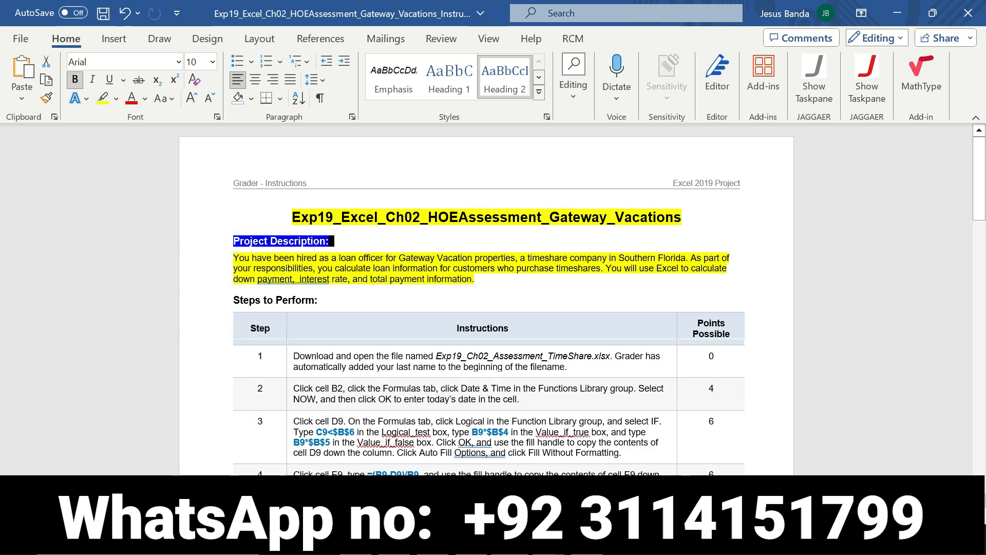
click(232, 255)
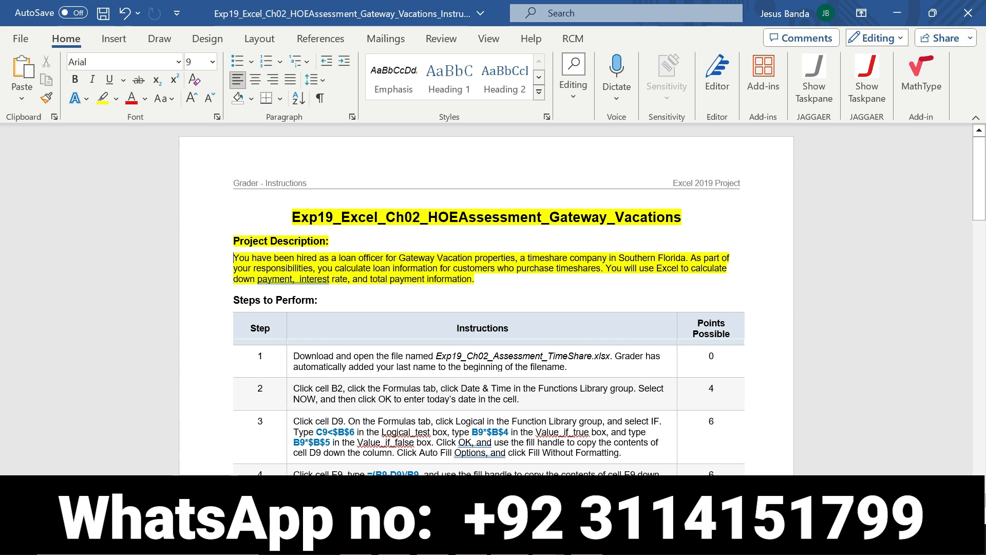
Step: Remove the highlighting from the document title, the Project Description heading and its paragraph
drag(478, 280, 328, 206)
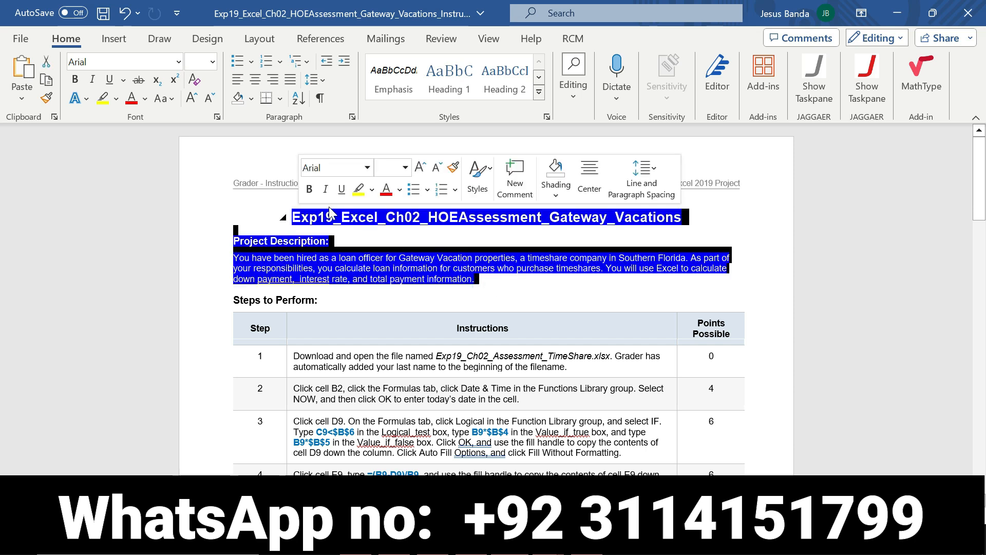
click(373, 191)
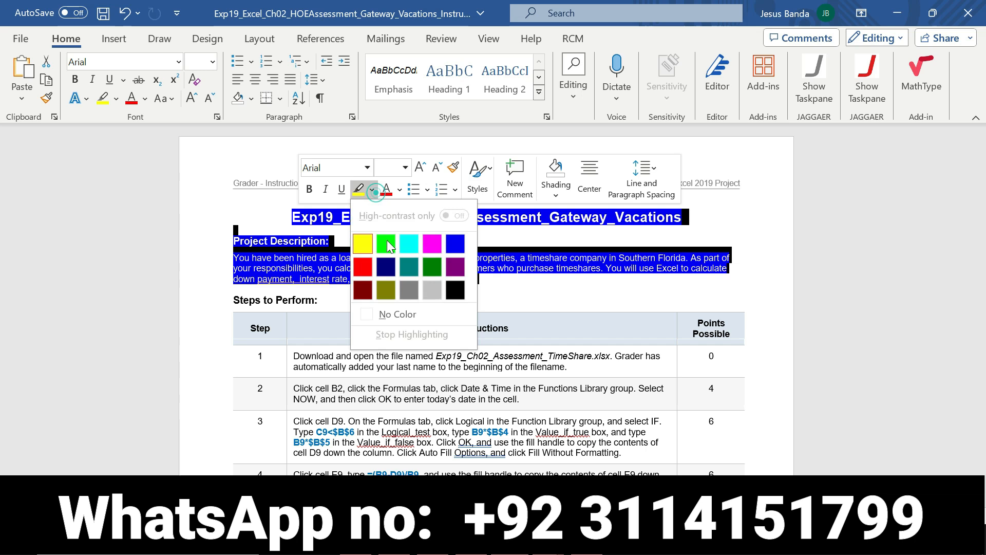
click(416, 314)
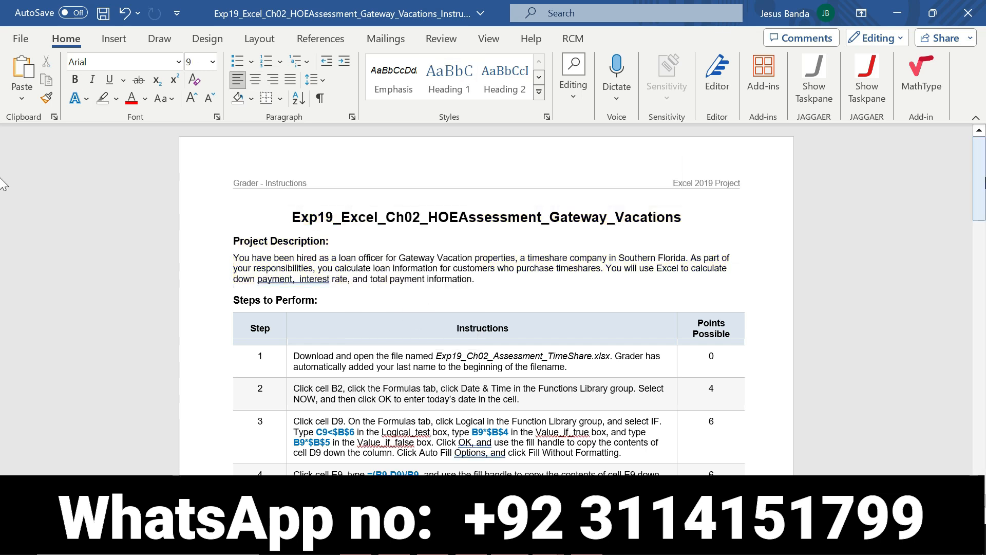
Step: Set the step 1 instruction text to size 16 and highlight it in yellow
drag(979, 175, 979, 215)
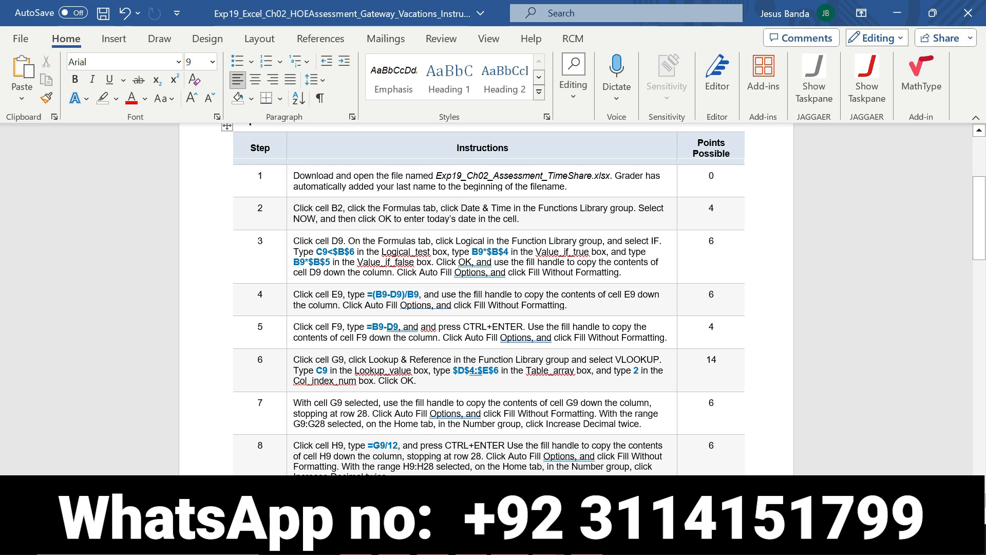
click(290, 179)
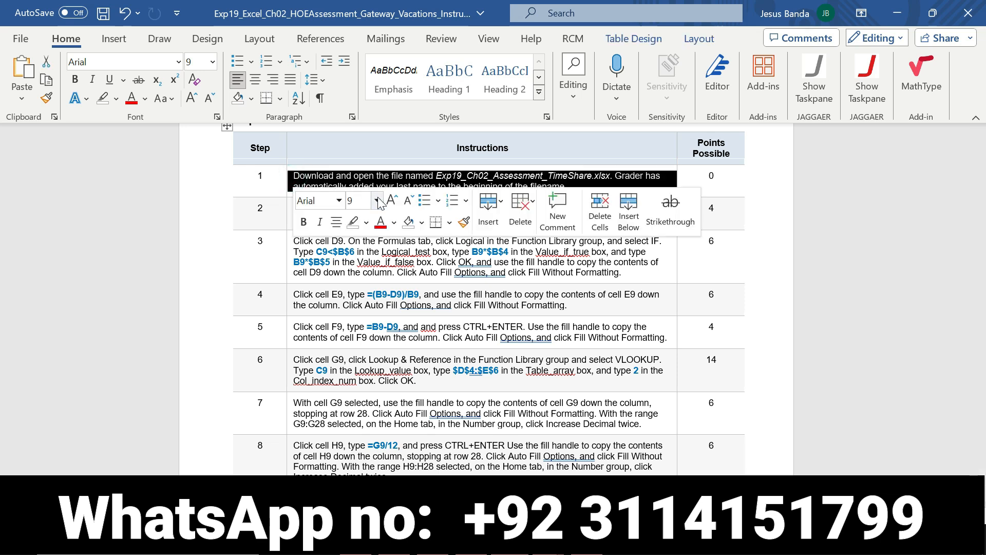
click(378, 200)
click(372, 336)
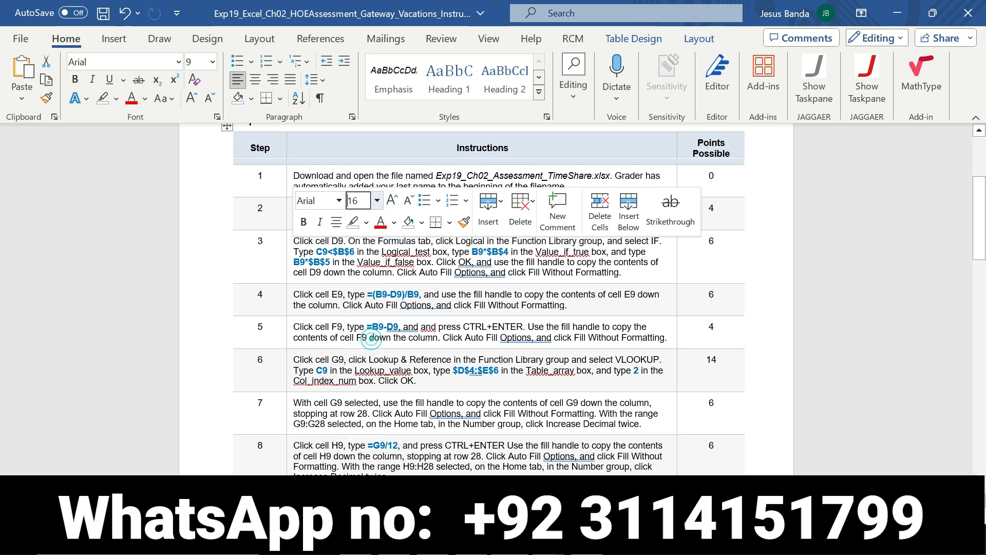
click(366, 222)
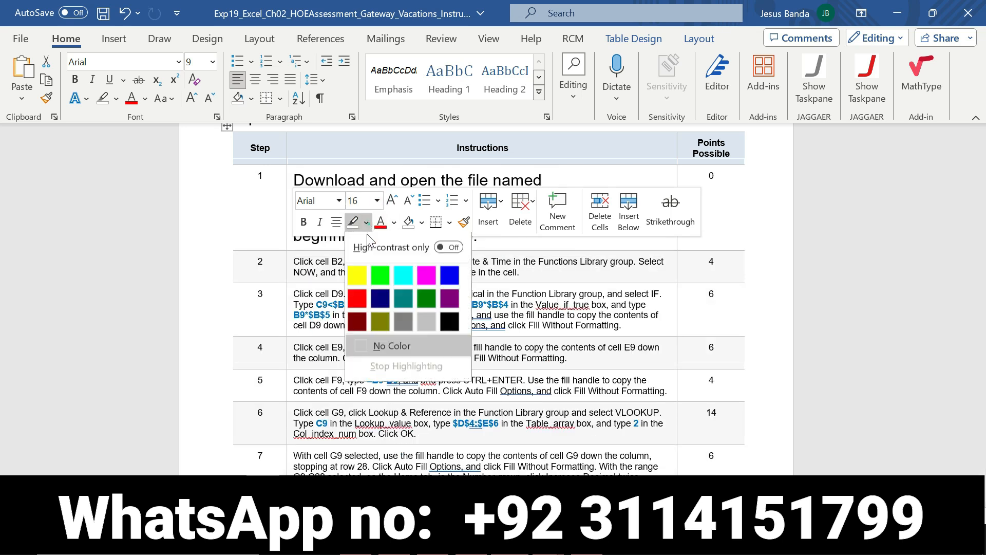
click(359, 273)
click(356, 273)
drag(293, 180, 481, 235)
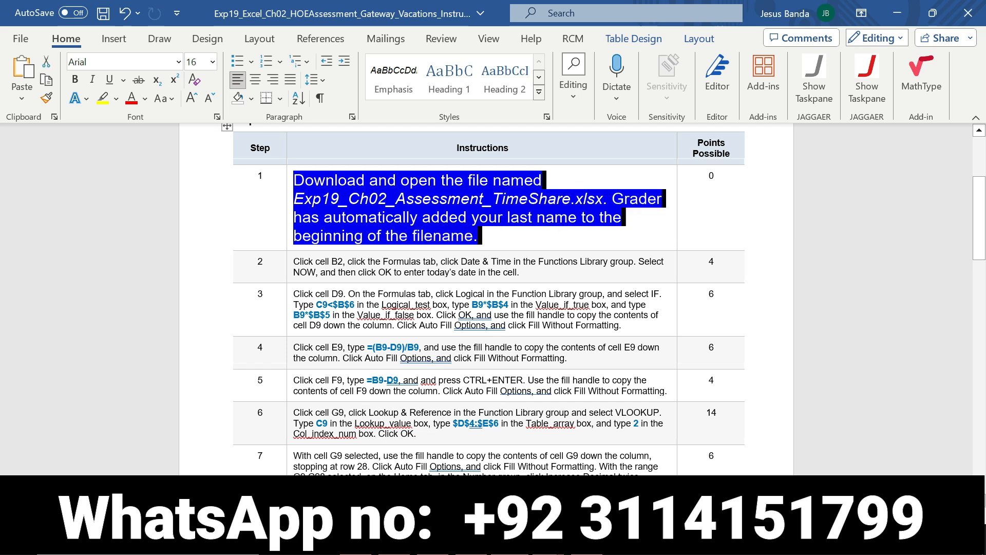
Step: Check the opened timeshare starter workbook in Excel and go back to the Word instructions
click(548, 542)
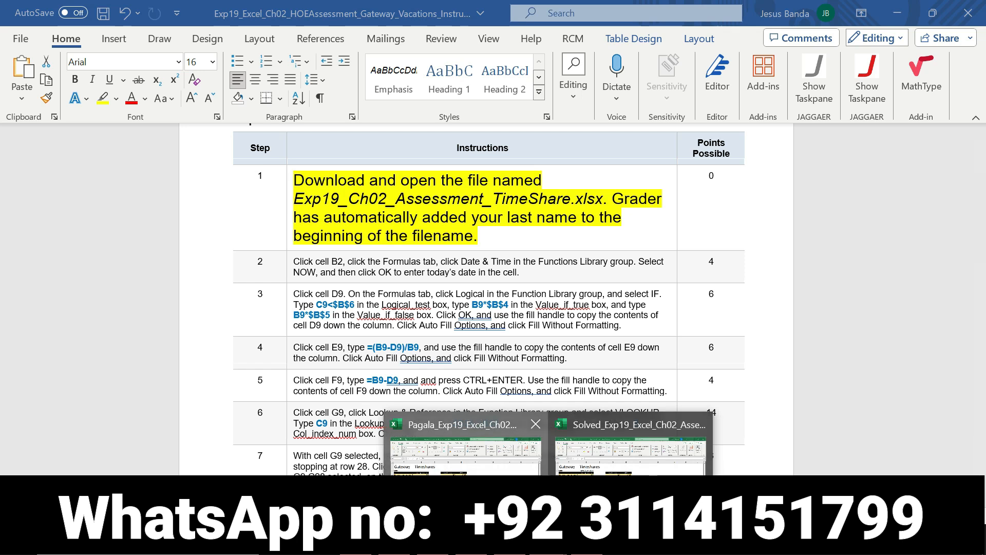
click(493, 473)
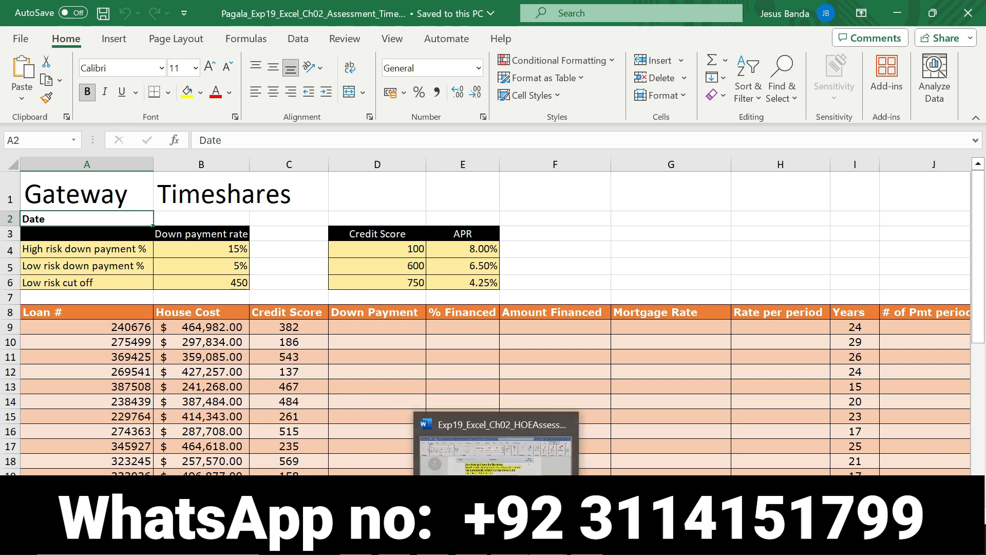
click(505, 540)
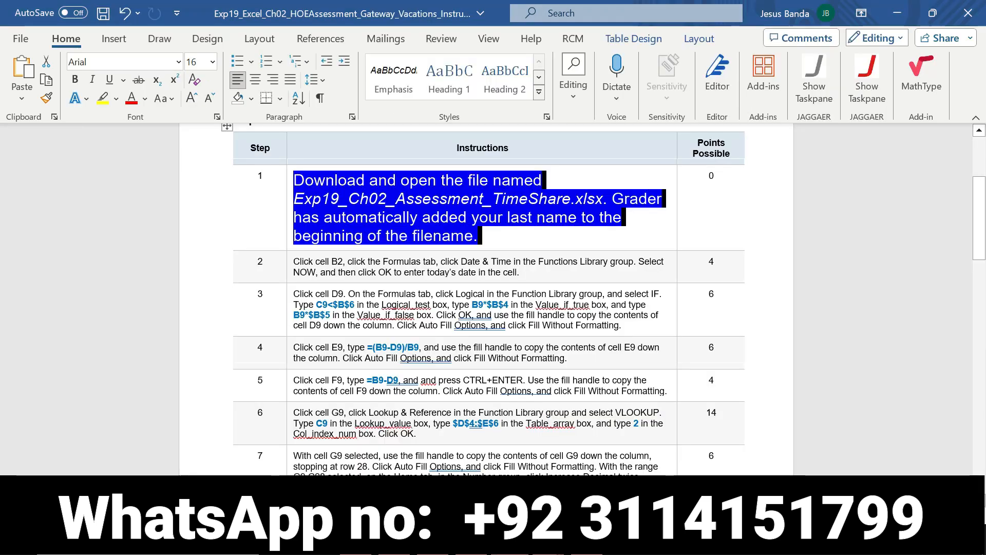
Step: Set the step 1 instruction text back to size 9 and remove its highlighting
click(286, 197)
click(286, 197)
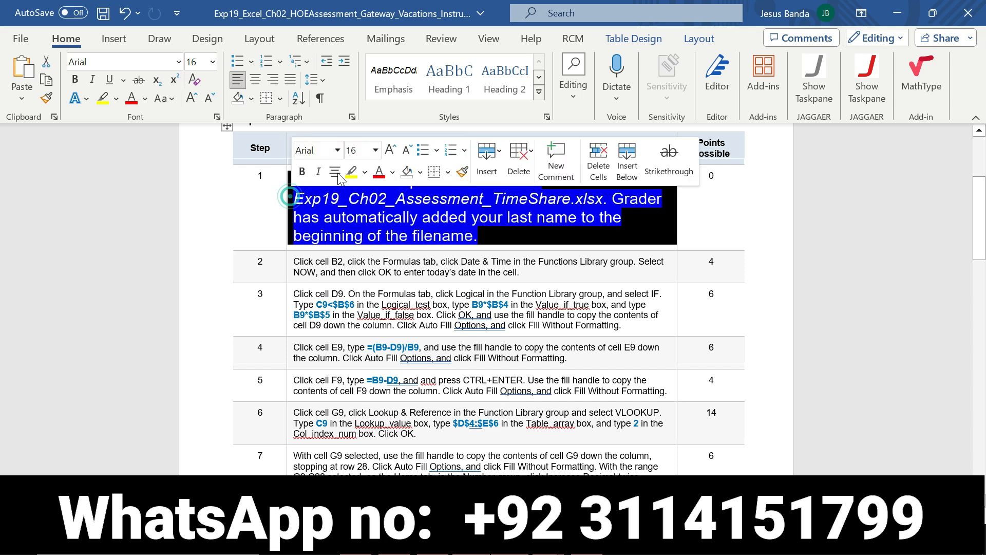
click(375, 150)
click(373, 190)
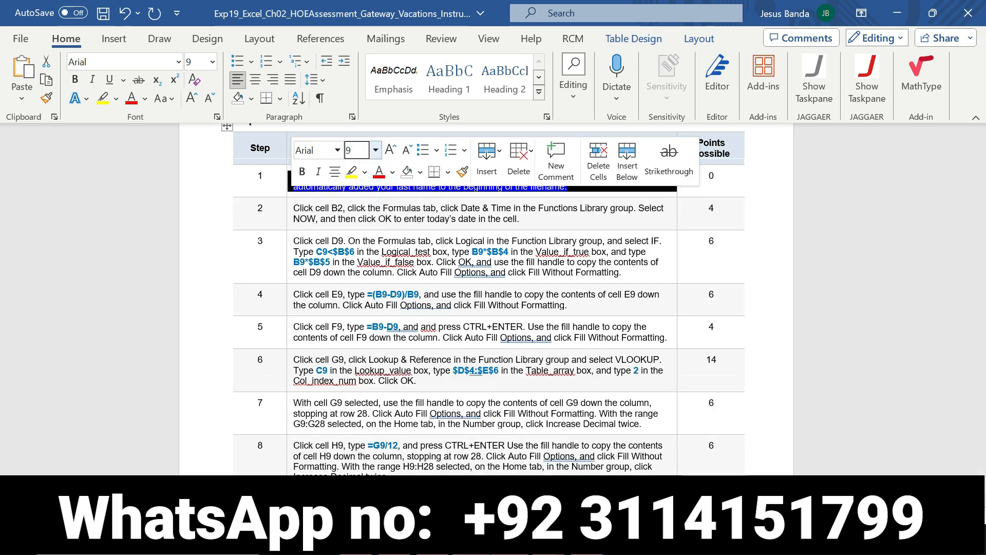
click(365, 172)
click(378, 297)
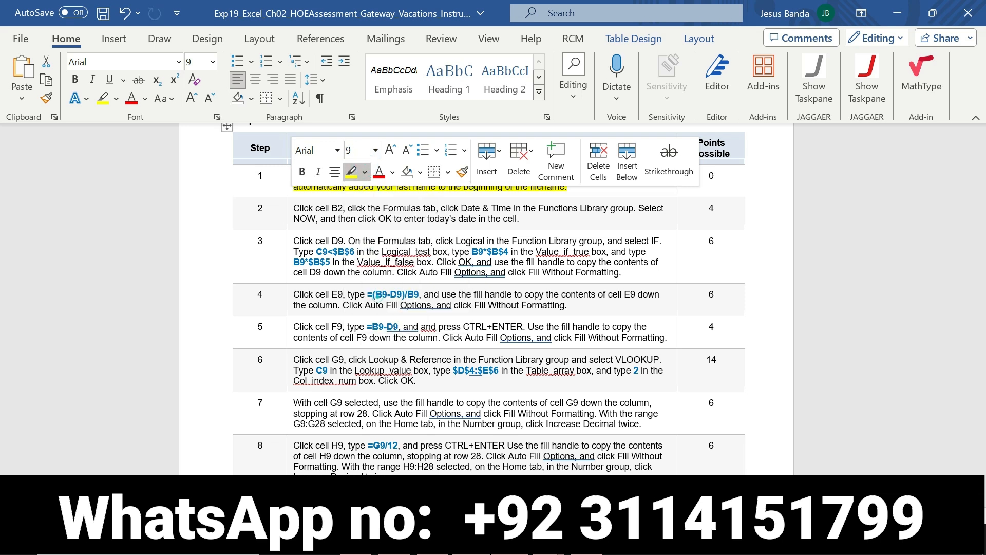
Step: Set the step 2 instruction text to size 16 and highlight it in yellow
click(289, 219)
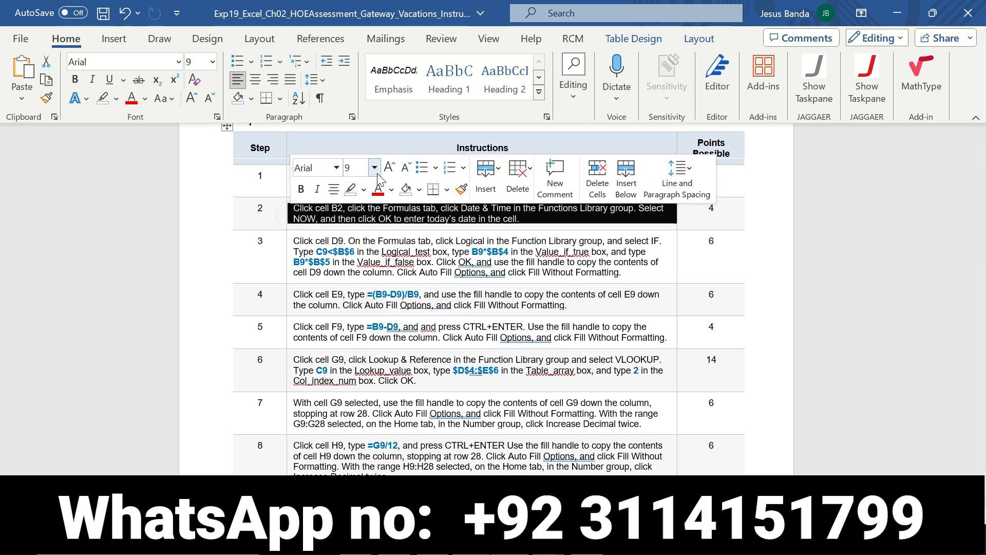
click(374, 168)
click(371, 303)
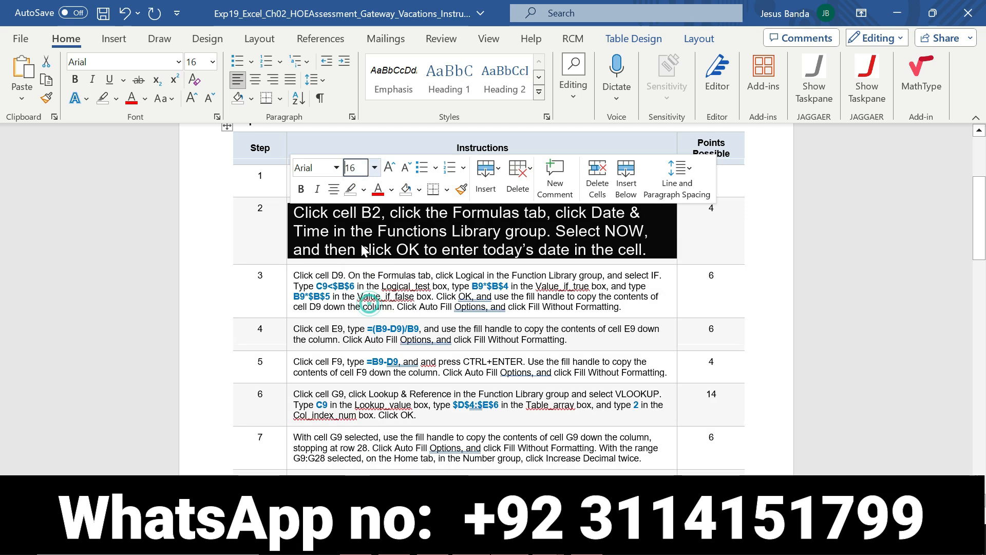
click(365, 189)
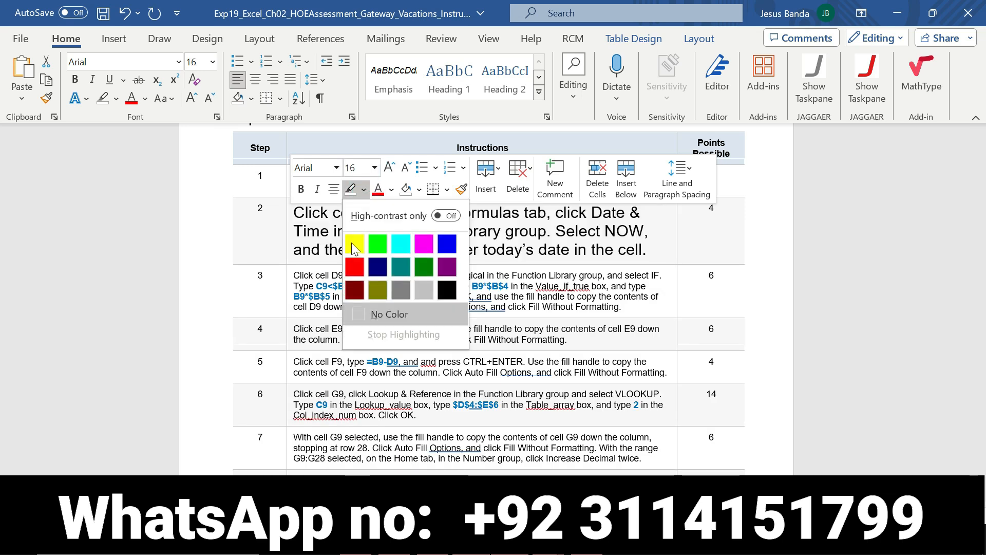
click(352, 243)
drag(291, 213, 646, 249)
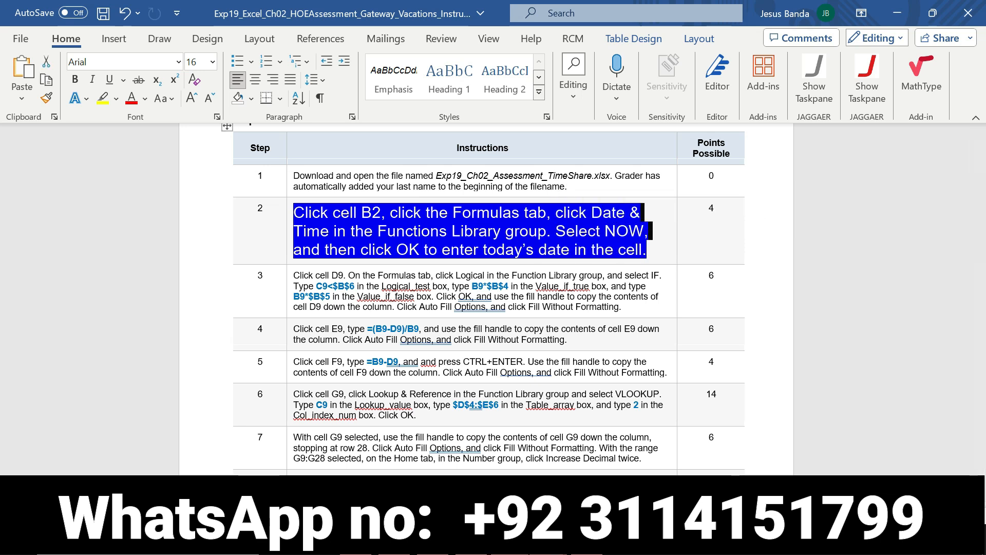
Step: Switch to the unsolved timeshare workbook in Excel and enter today's date in cell B2 with the TODAY function
click(548, 540)
click(468, 474)
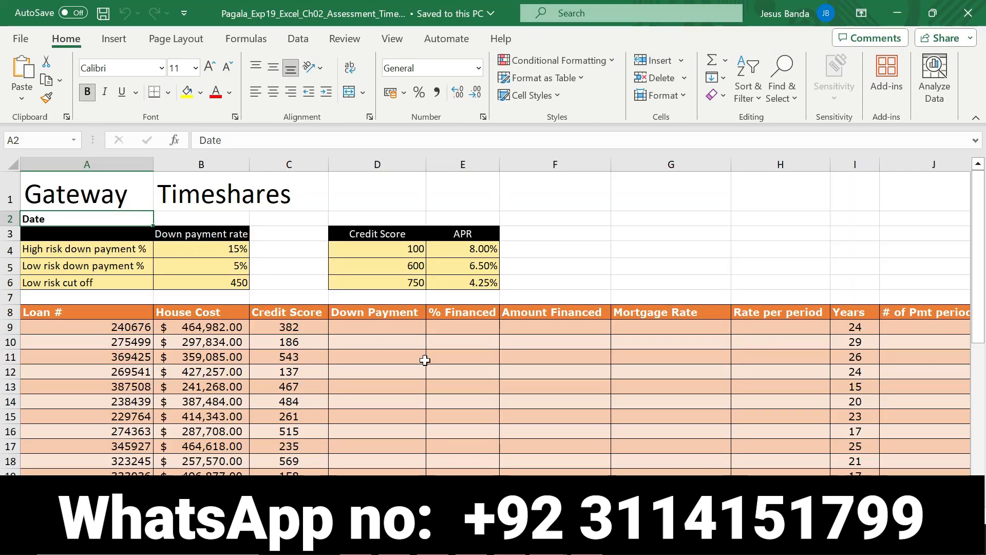
mouse_move(510, 540)
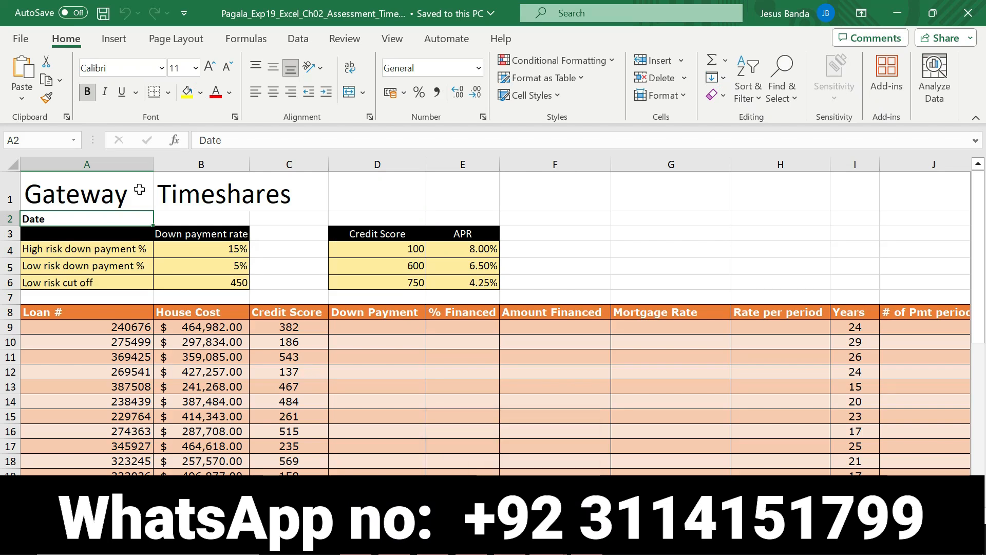
click(194, 217)
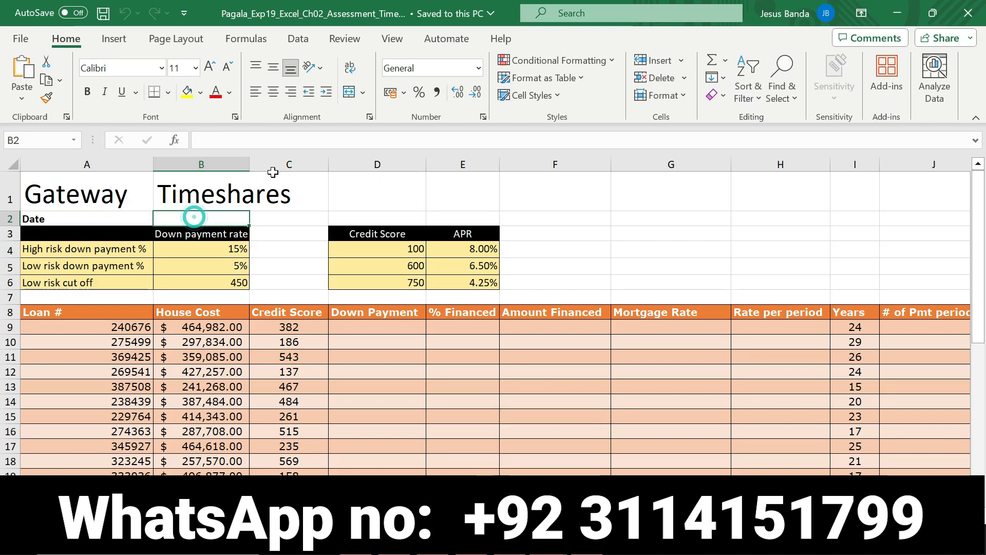
click(305, 138)
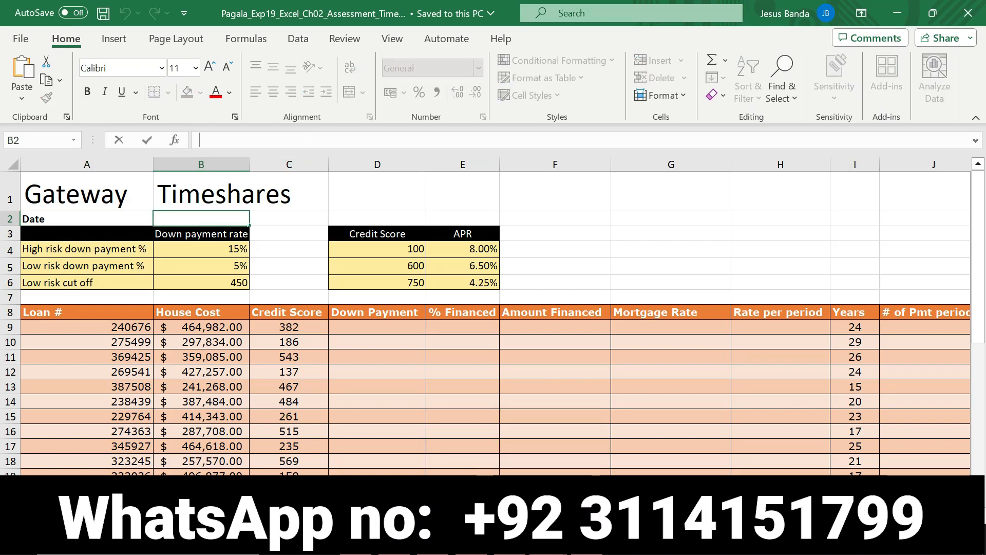
text(=toda)
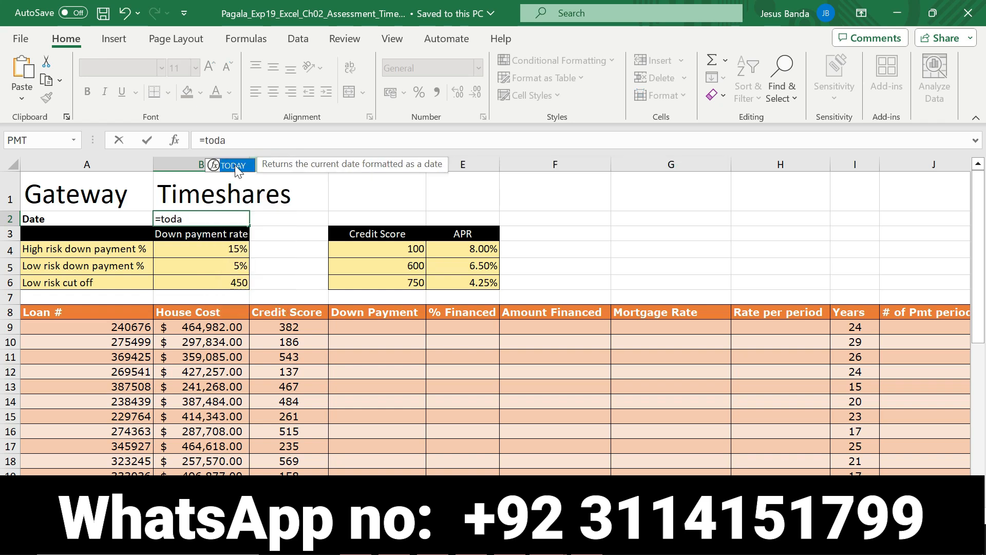
double_click(236, 170)
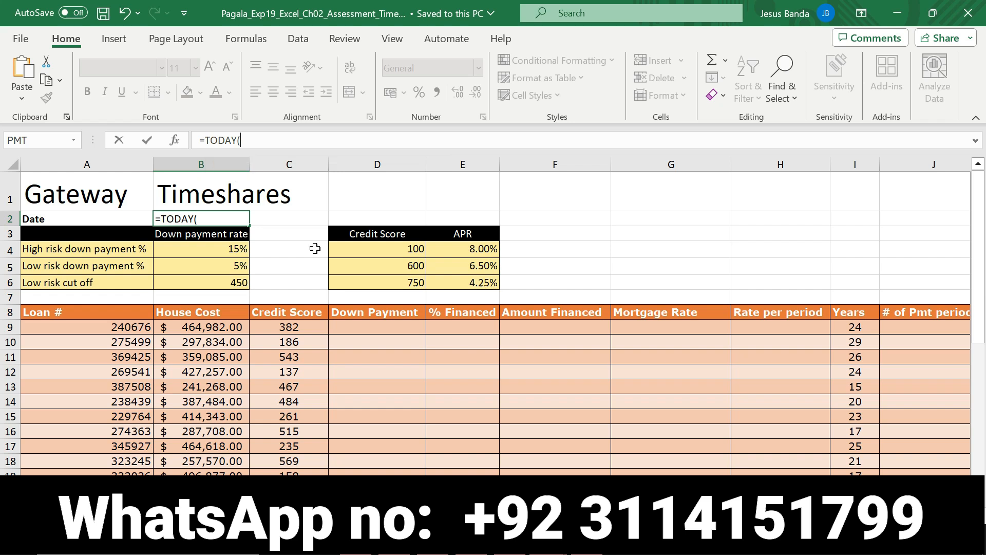
key(Return)
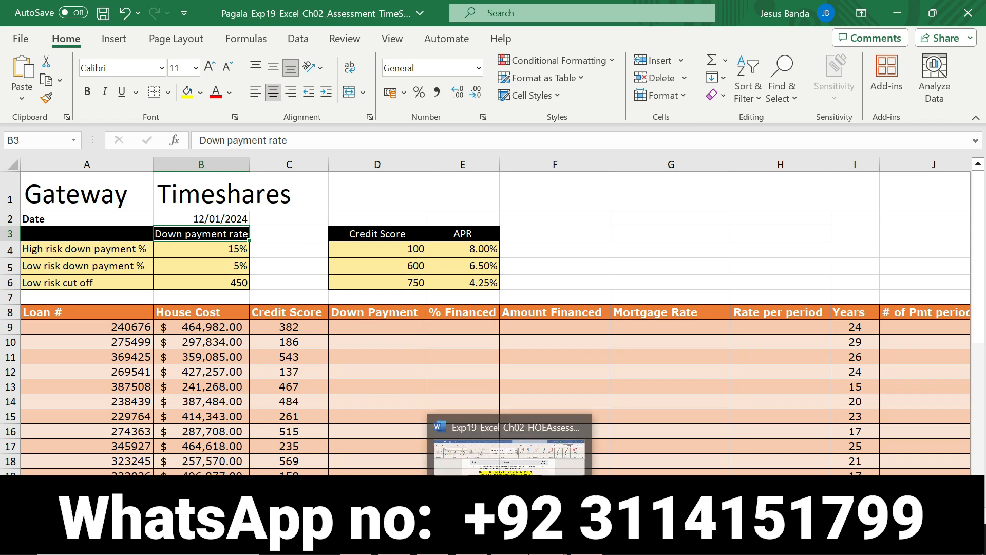
Step: Switch back to the Word instructions, set the step 2 text to size 9 and remove its highlighting
click(509, 543)
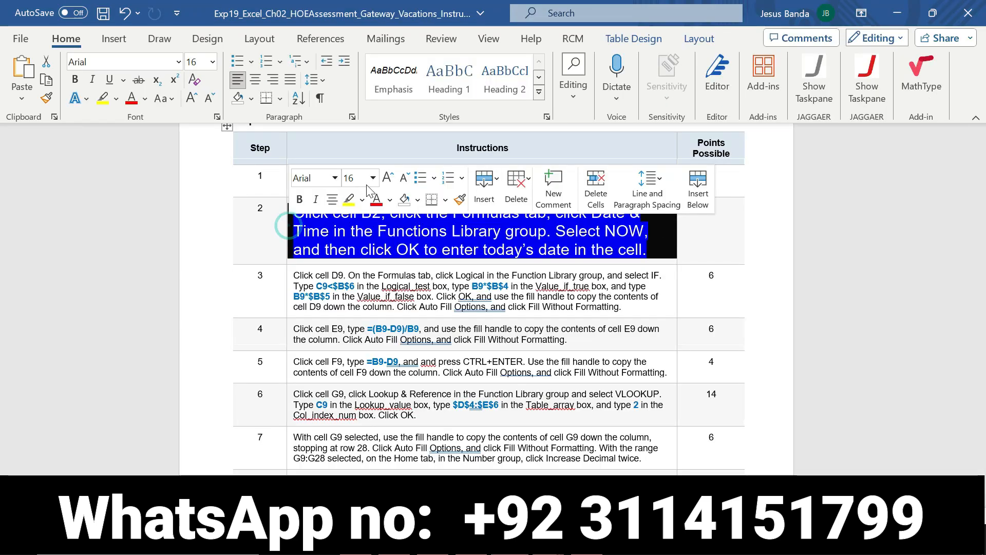
click(373, 178)
click(365, 214)
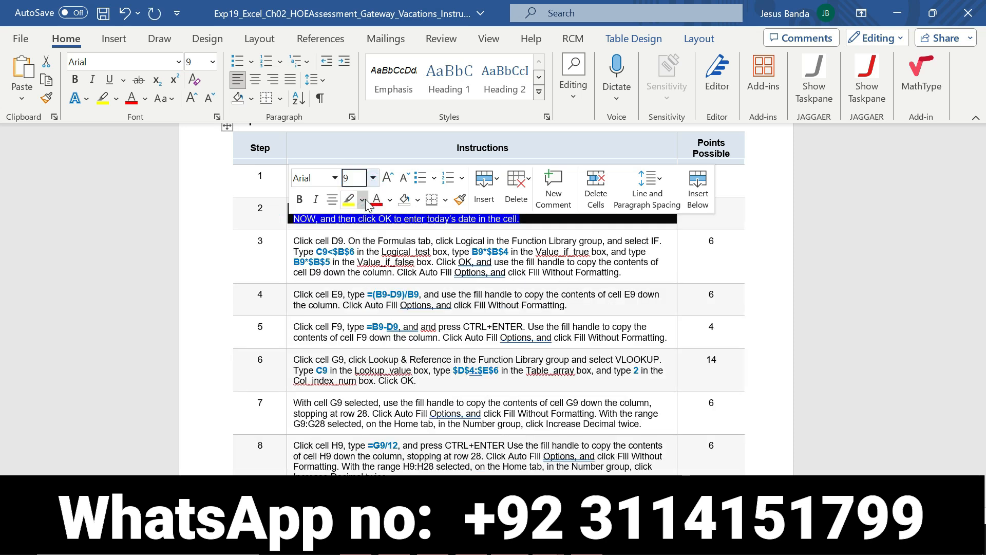
click(363, 200)
click(374, 323)
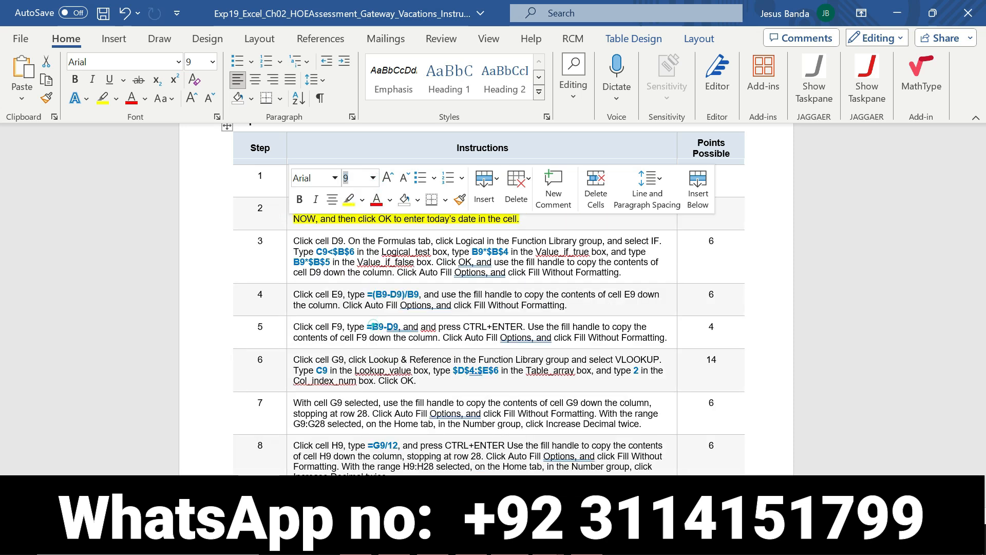
Step: Set the step 3 instruction text to size 16 and highlight it in yellow
click(289, 263)
click(373, 211)
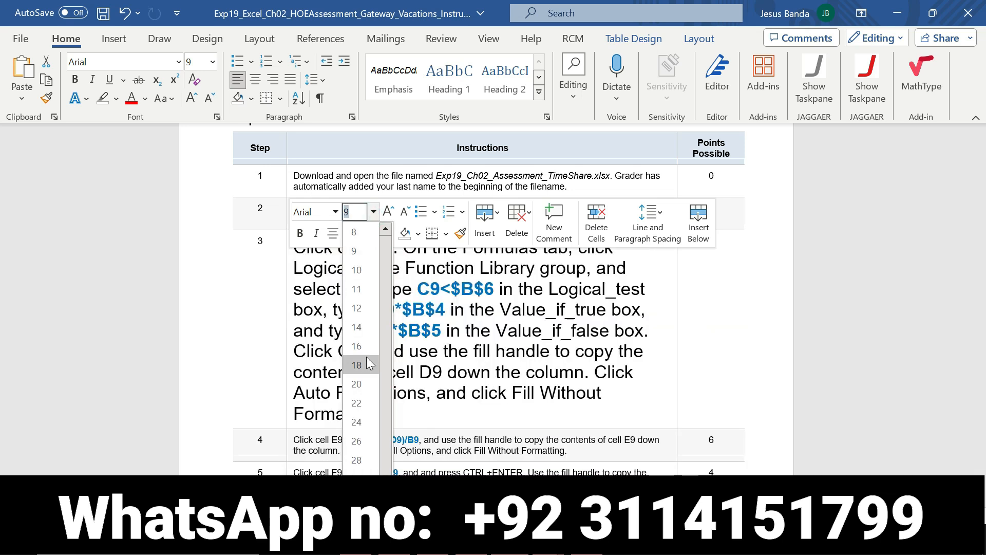
click(365, 351)
click(362, 233)
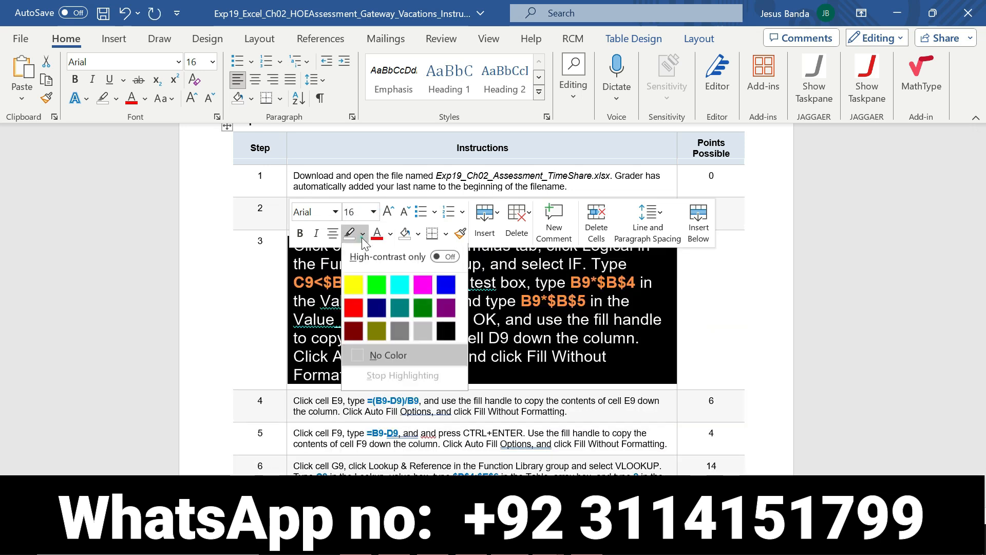
click(353, 284)
click(323, 282)
drag(293, 246, 382, 246)
click(306, 247)
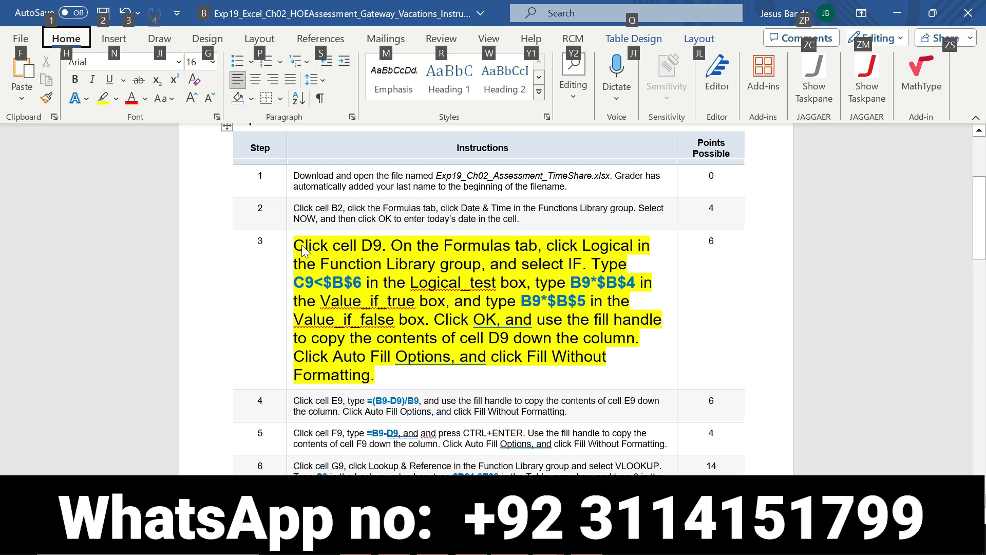
key(alt)
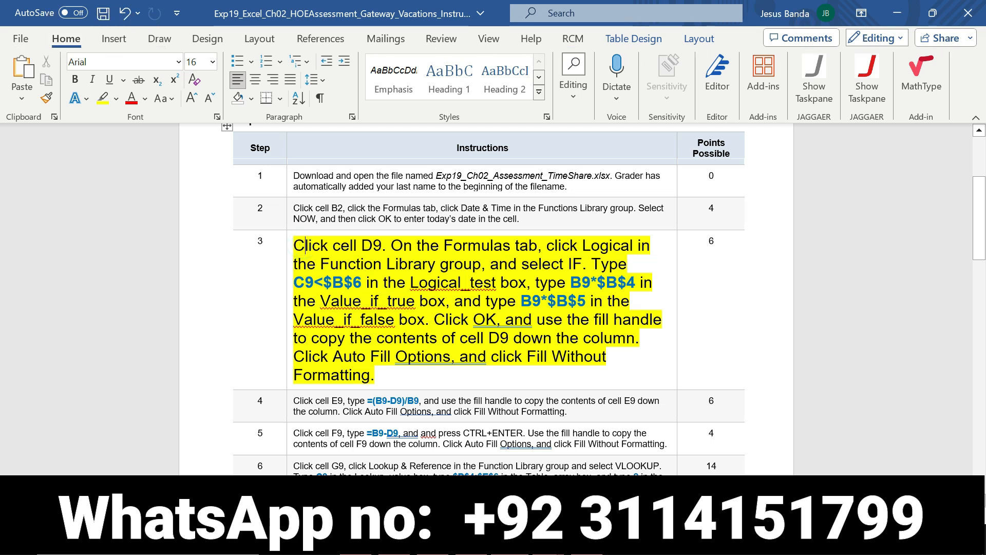
drag(294, 245, 374, 374)
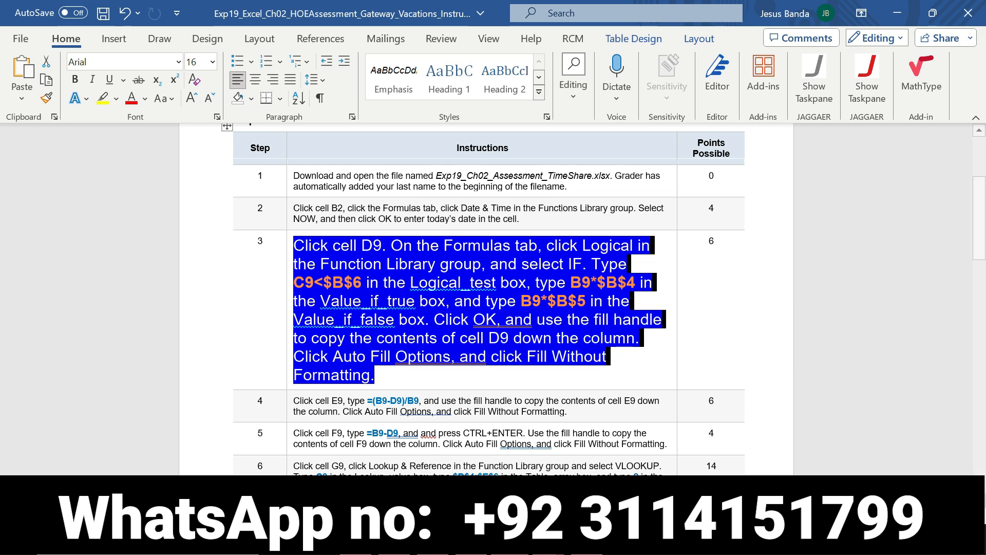
Step: Switch to the timeshare workbook in Excel and enter =IF(C9<$B$6,B9*$B$4,B9*$B$5) in cell D9
click(548, 541)
click(462, 481)
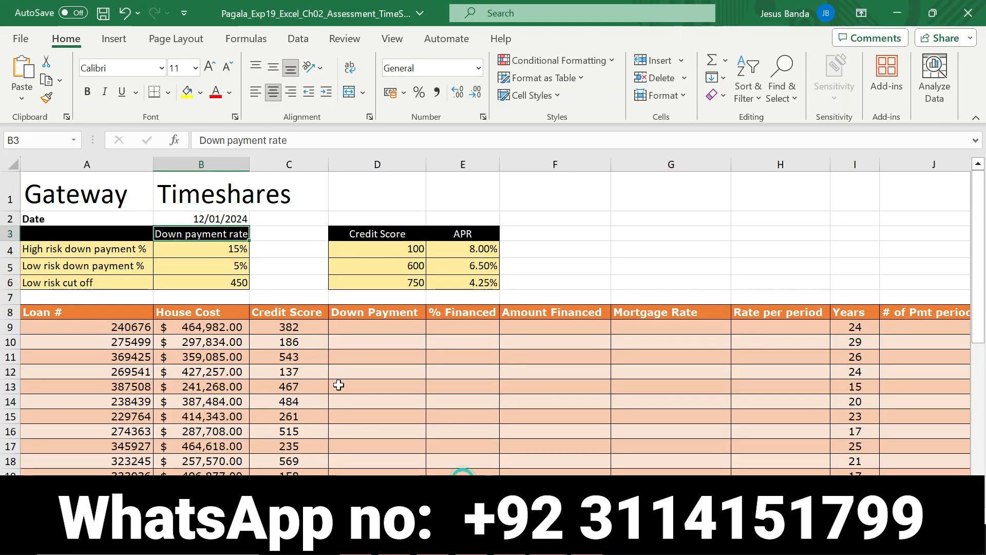
click(350, 327)
click(295, 137)
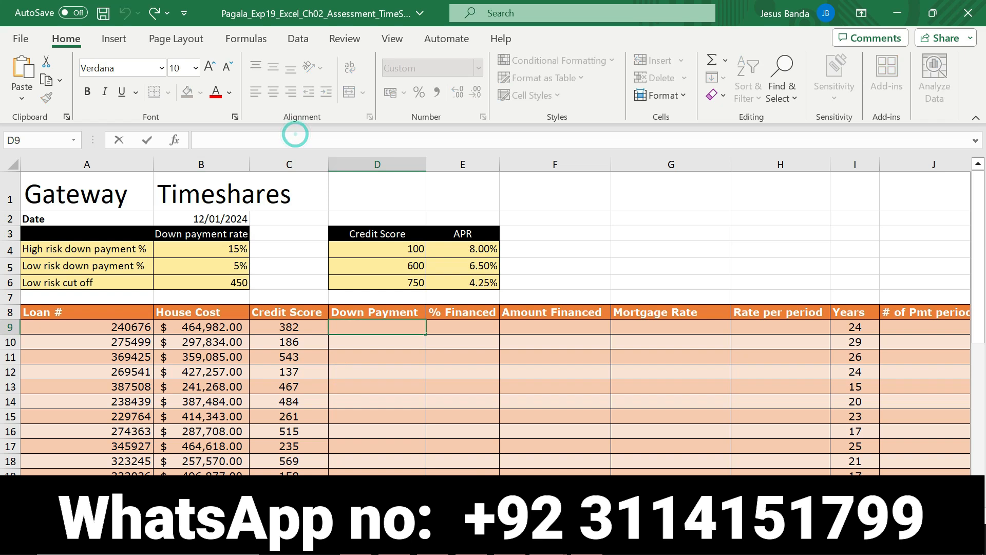
text(=IF(C9<$B$6,B9*$B$4,B9*$B$5))
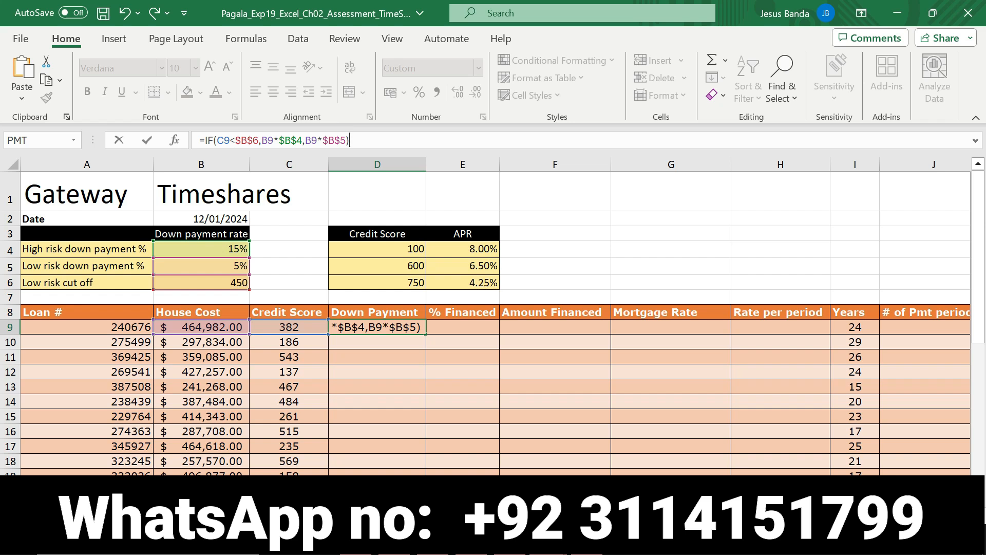
key(Return)
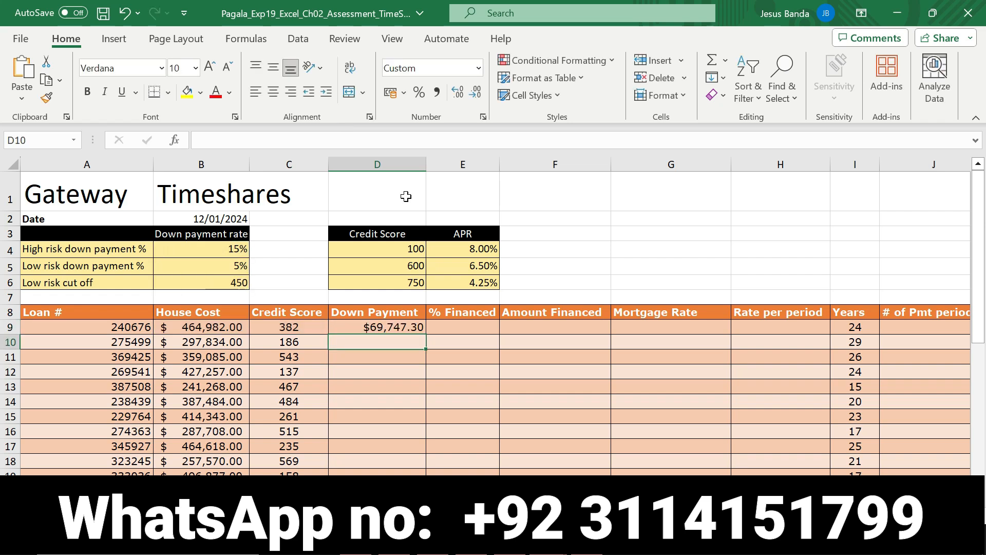
Step: Copy the D9 formula down the Down Payment column and clear the surplus copy in the Total row's cell D29
click(414, 324)
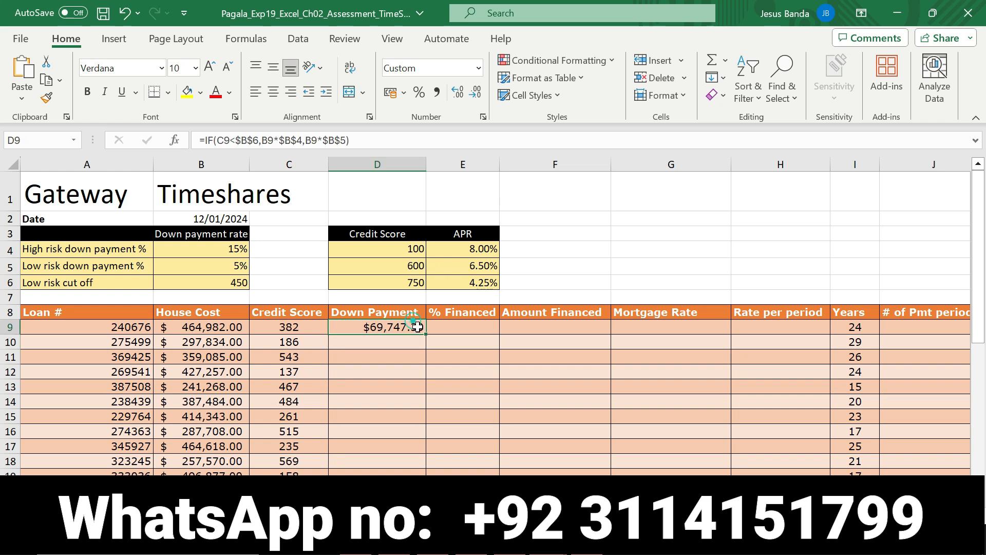
double_click(424, 334)
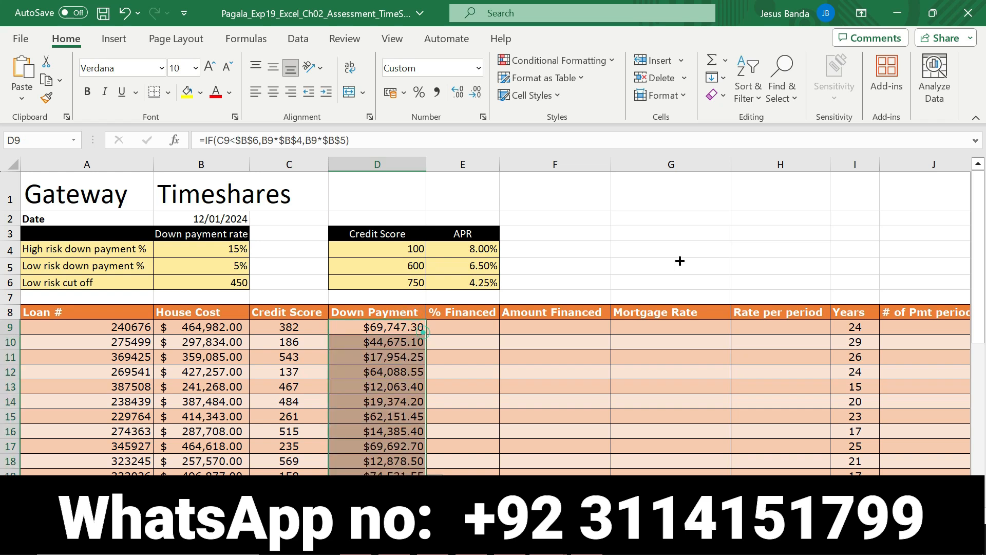
drag(977, 232, 985, 372)
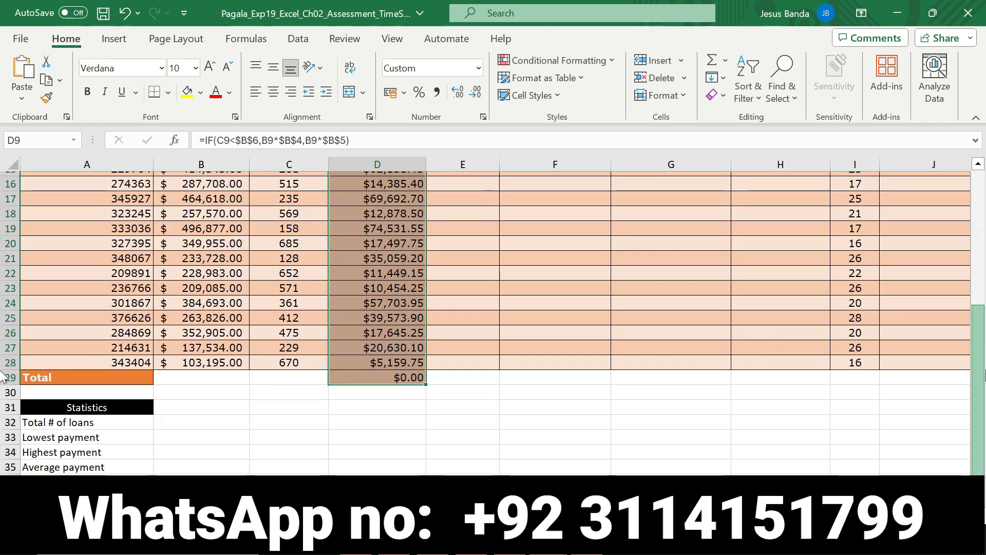
click(413, 378)
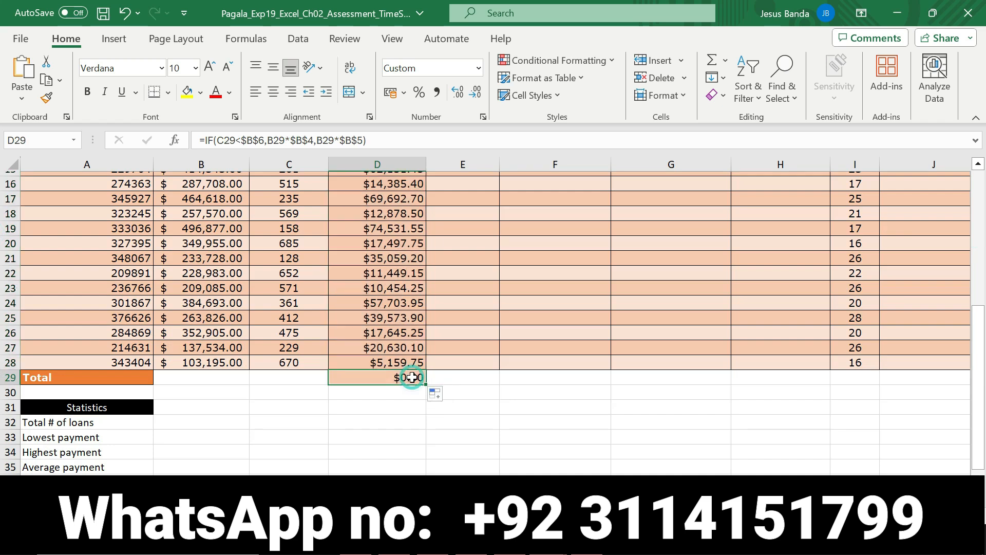
key(Delete)
click(457, 397)
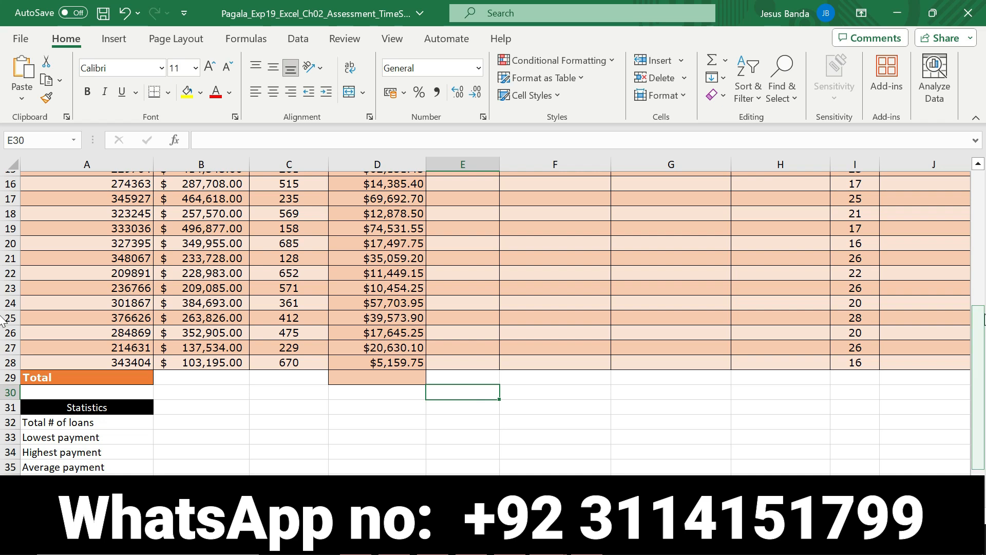
scroll(3, 321, up, 5)
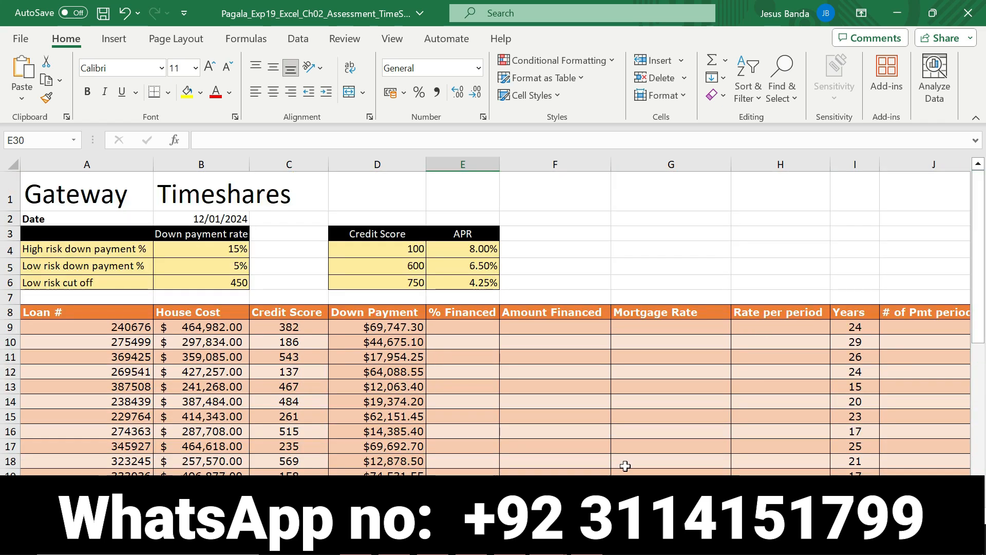
Step: Switch back to the Word instructions, set the step 3 text to size 9 and remove its highlighting
key(alt+Tab)
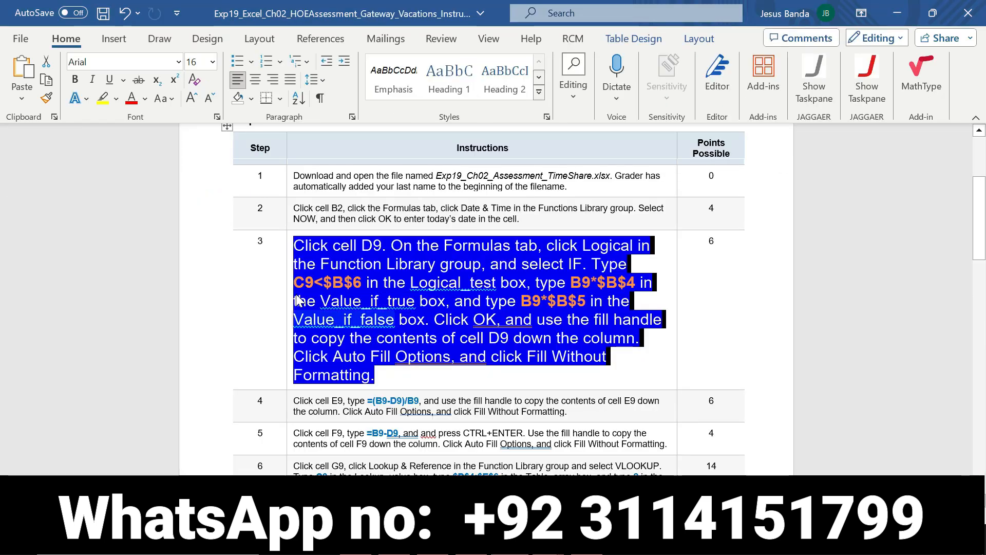
click(375, 236)
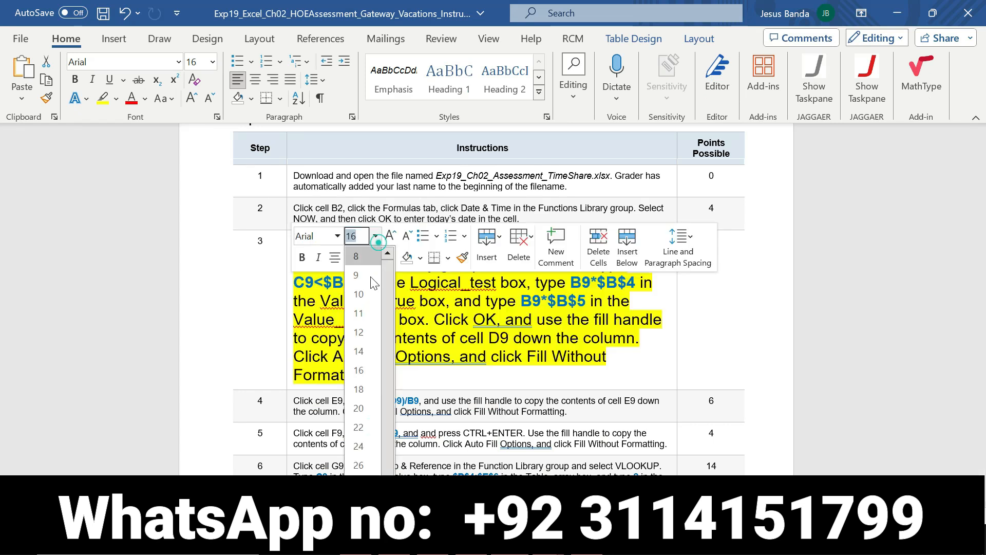
click(371, 285)
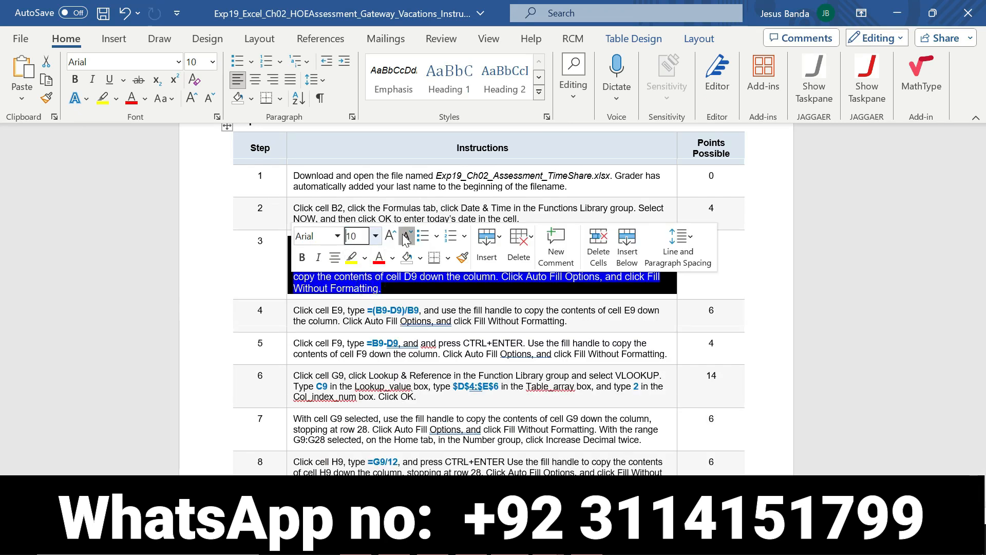
click(407, 235)
click(365, 258)
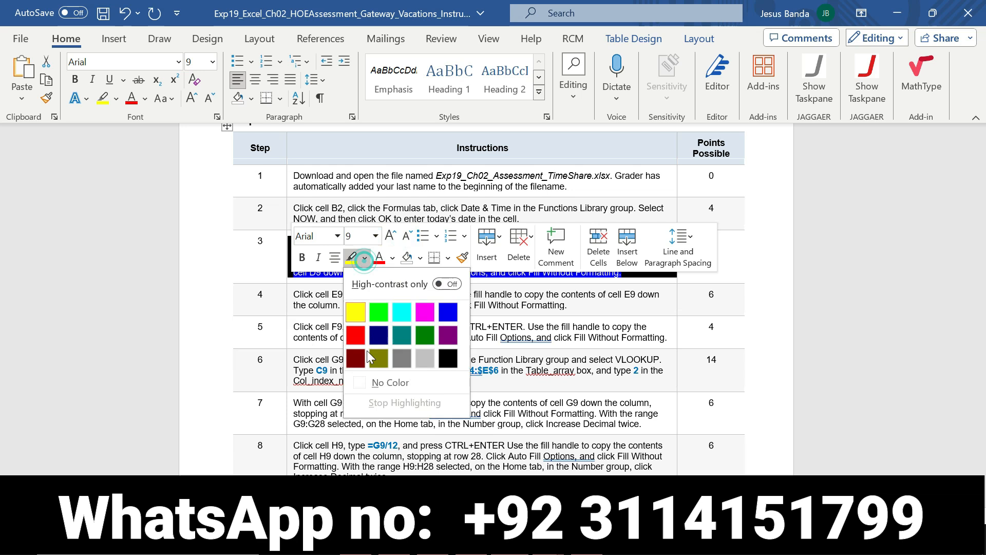
click(374, 384)
Step: Set the step 4 instruction text to size 16 and highlight it in yellow
click(286, 295)
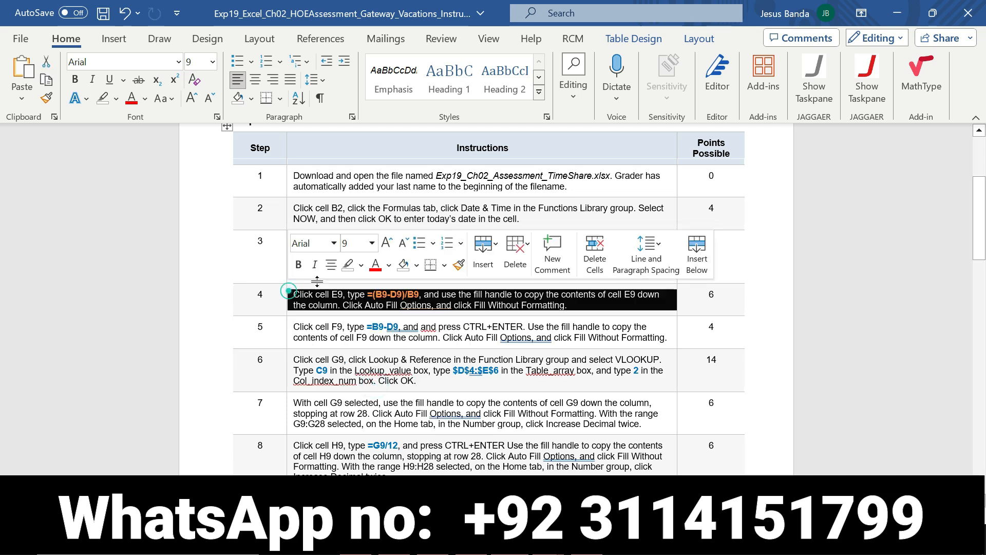
click(372, 243)
click(365, 378)
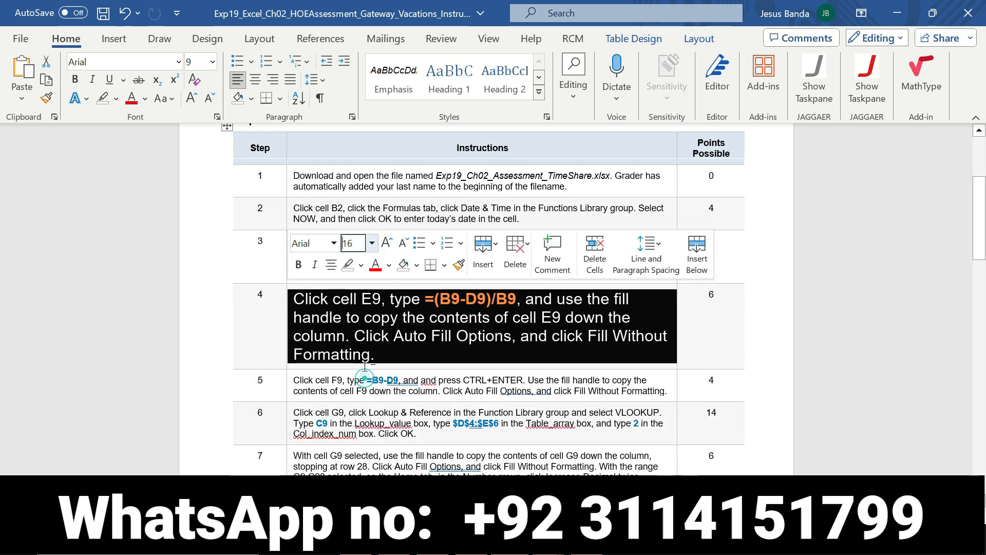
click(361, 265)
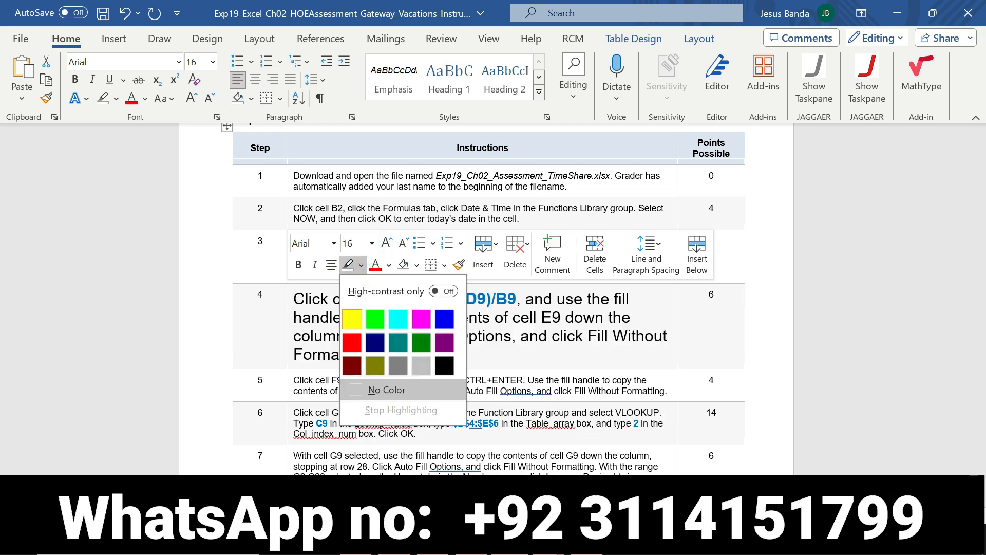
click(351, 309)
click(339, 312)
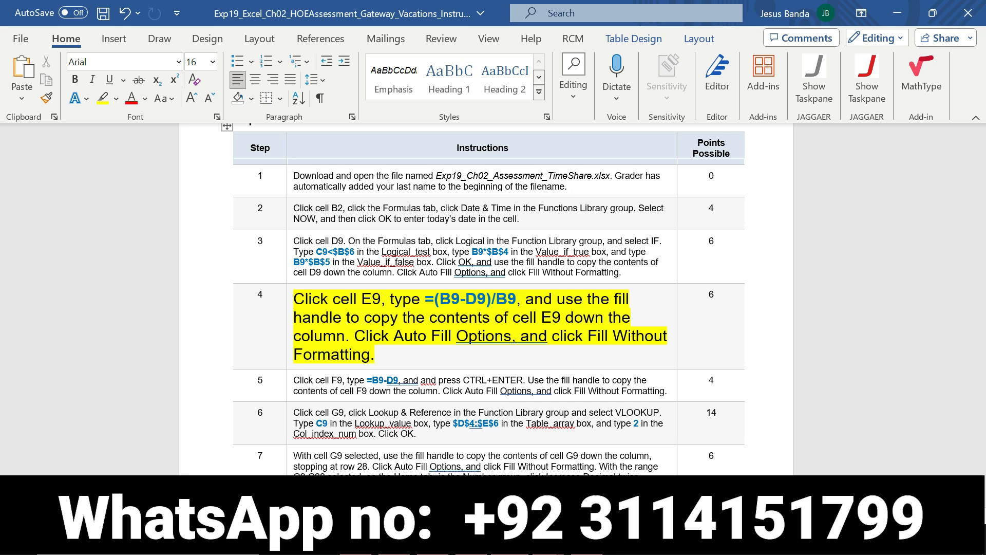
drag(293, 299, 376, 354)
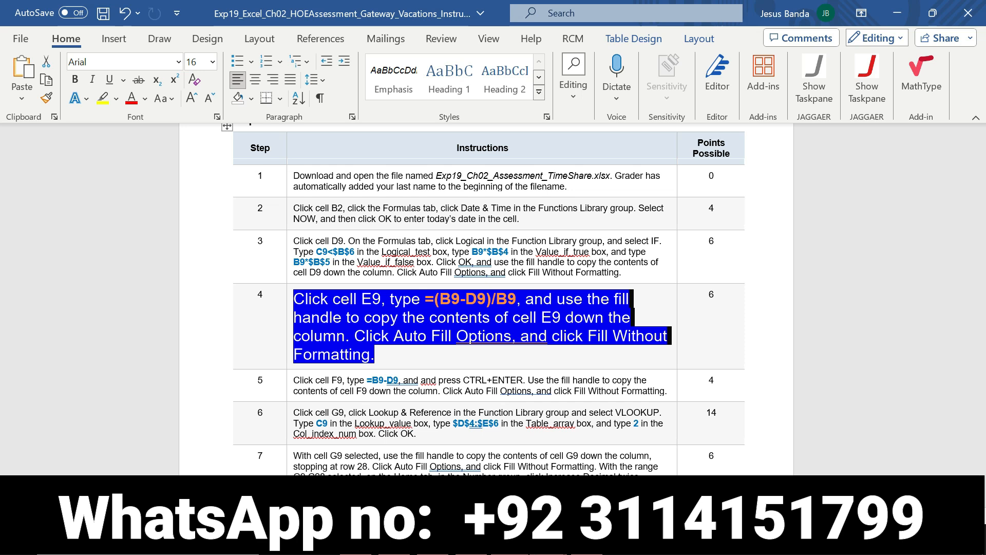
Step: Switch to the timeshare workbook in Excel and enter =(B9-D9)/B9 in cell E9
click(548, 542)
click(474, 465)
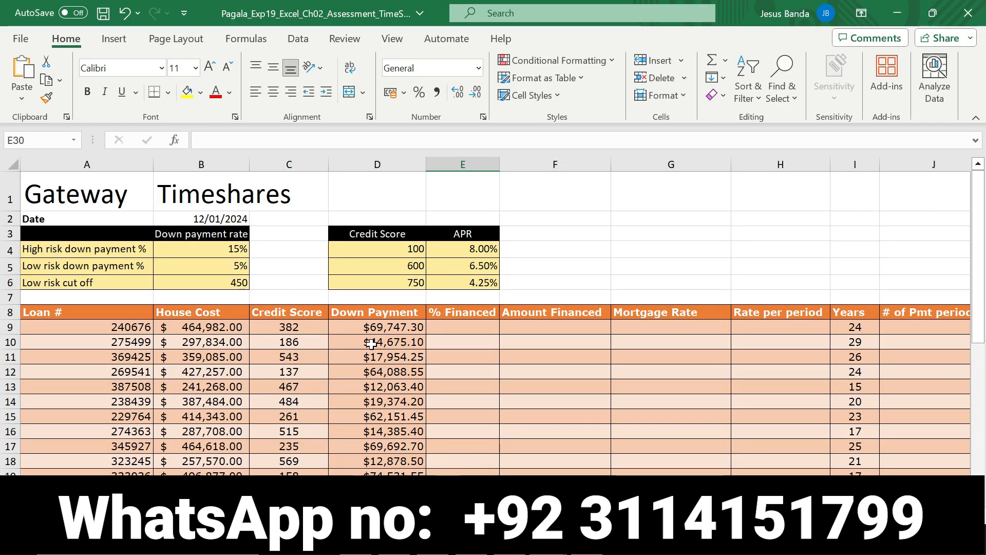
click(456, 334)
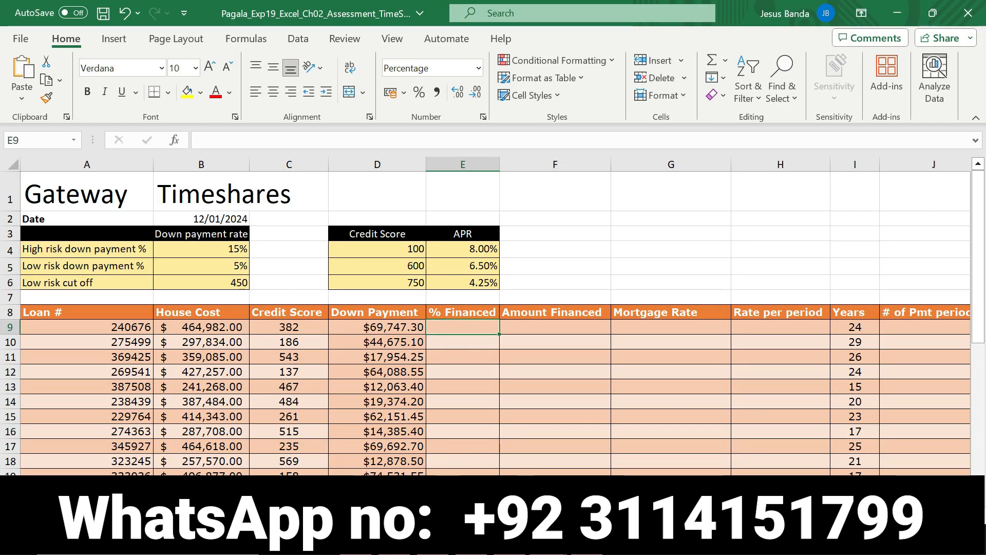
mouse_move(510, 543)
mouse_move(509, 494)
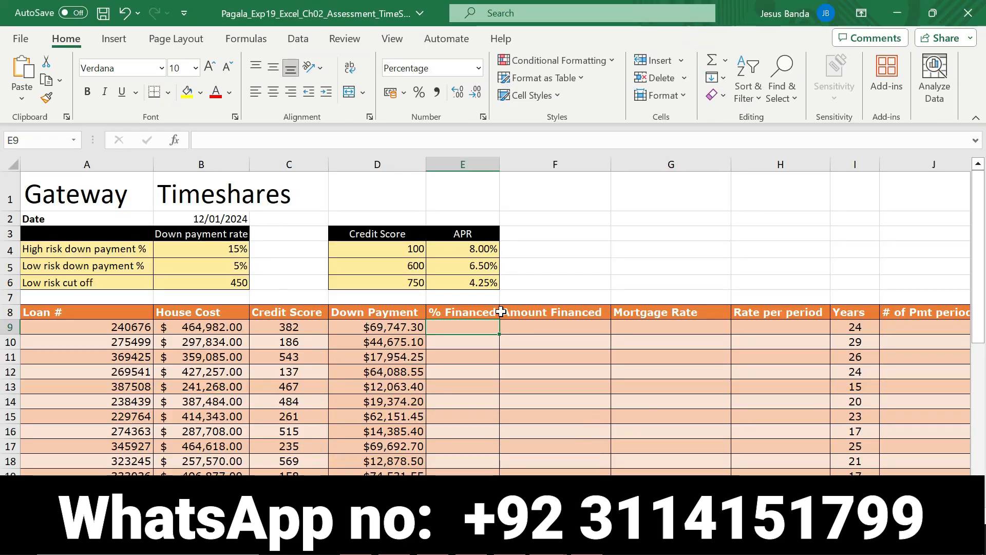
key(F2)
text(=)
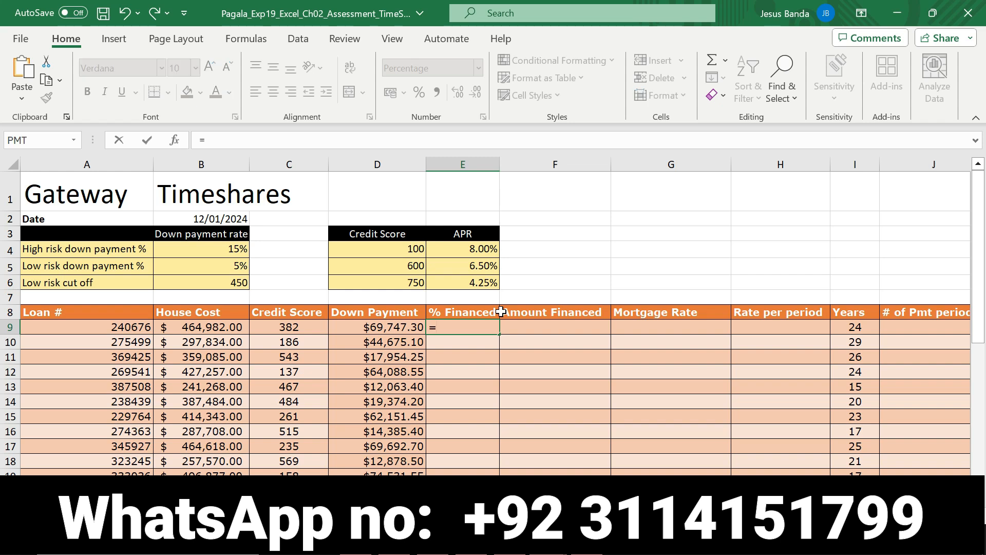
text((B9)
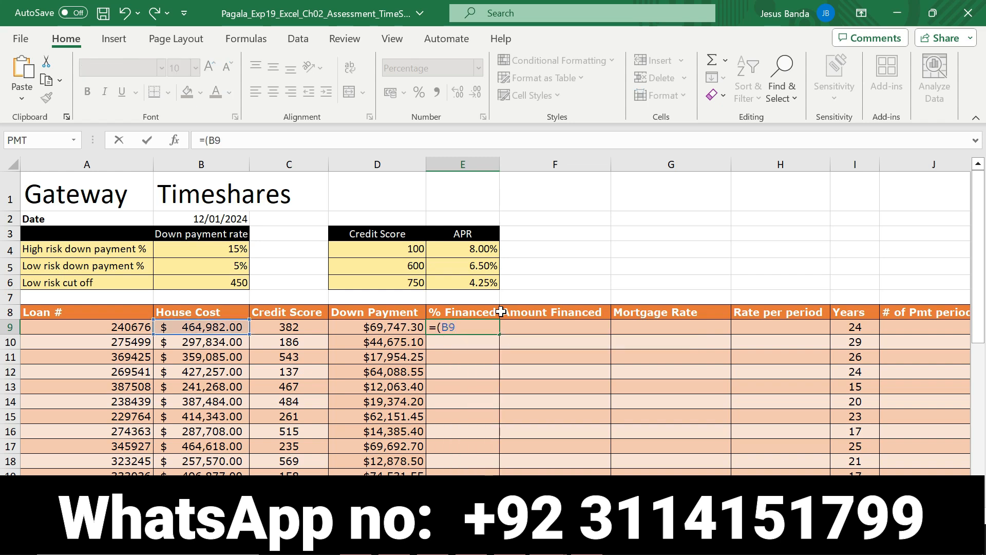
text(-D9)
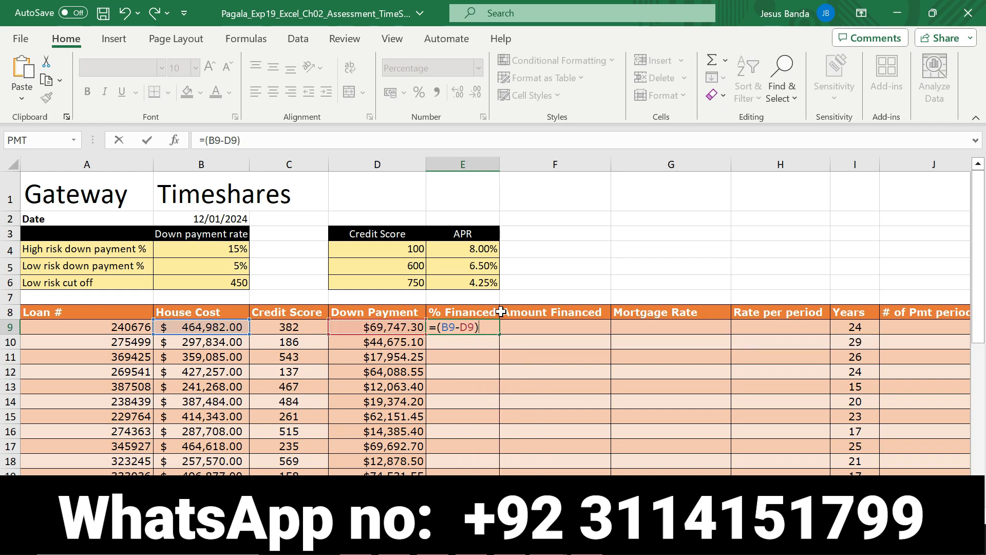
text()/B9)
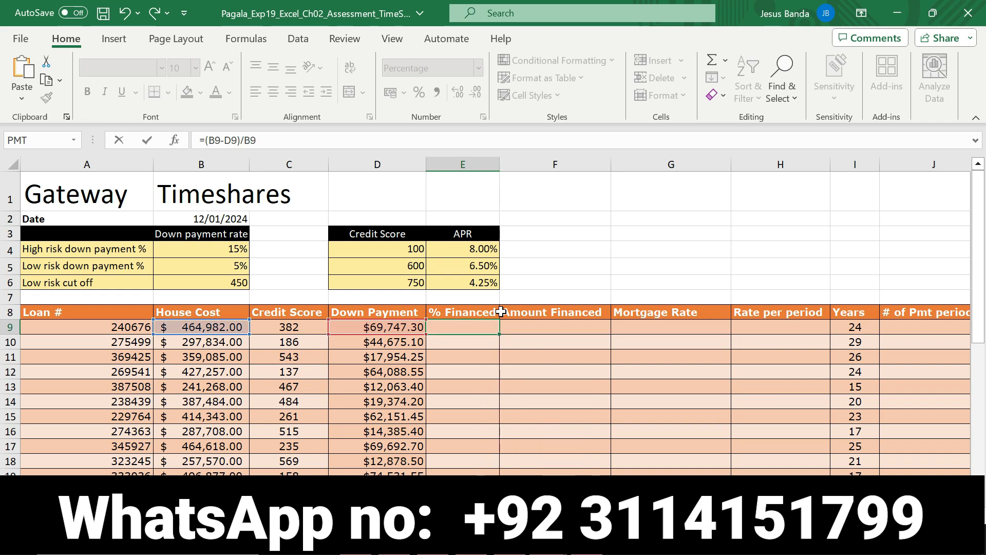
key(Return)
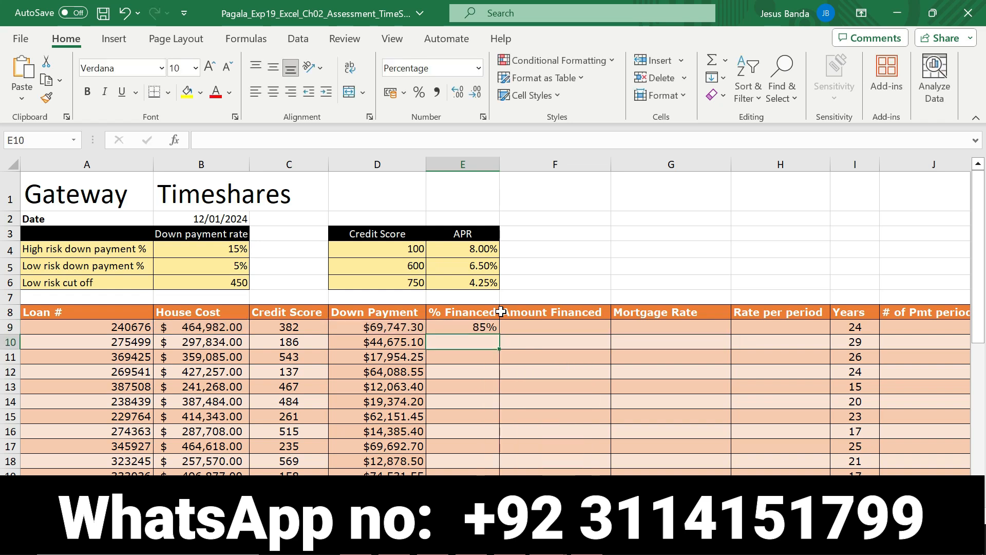
Step: Copy the E9 formula down the % Financed column and switch back to the Word instructions
click(478, 327)
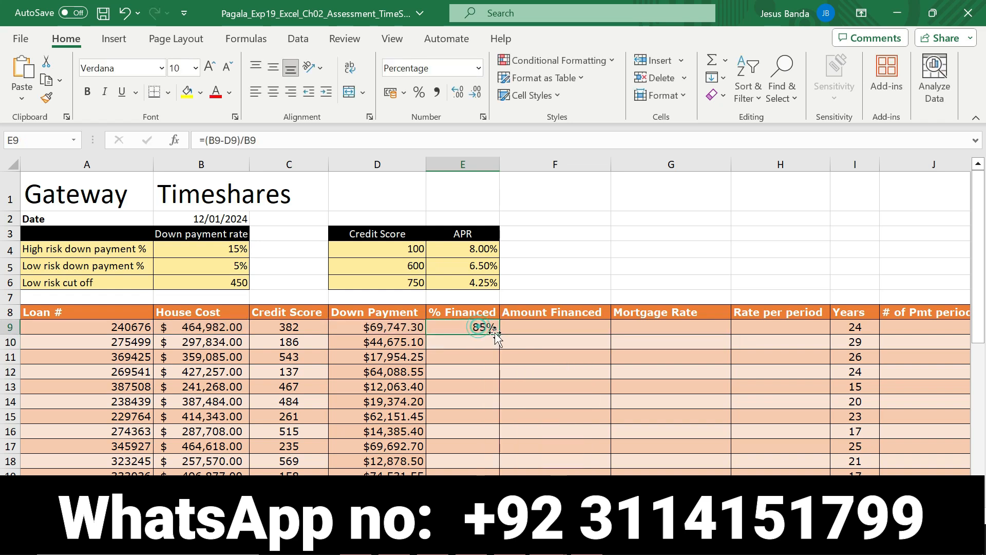
double_click(499, 334)
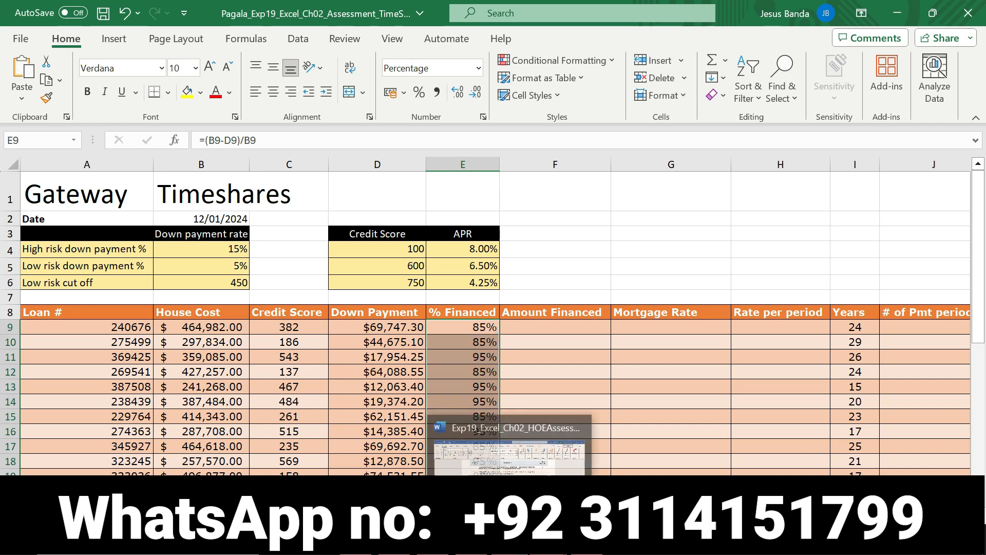
click(510, 540)
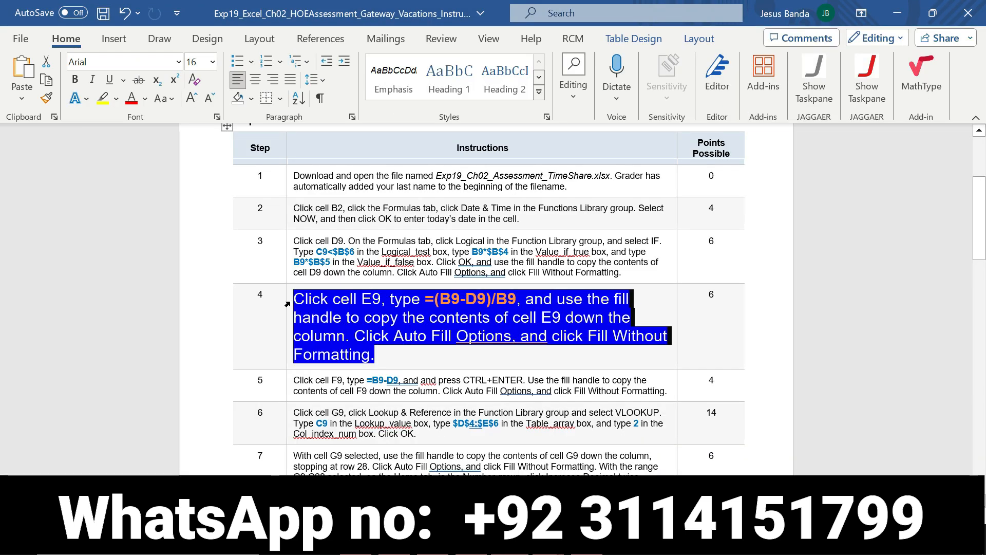
Step: Set the step 4 instruction text back to size 9 and remove its highlighting
click(373, 254)
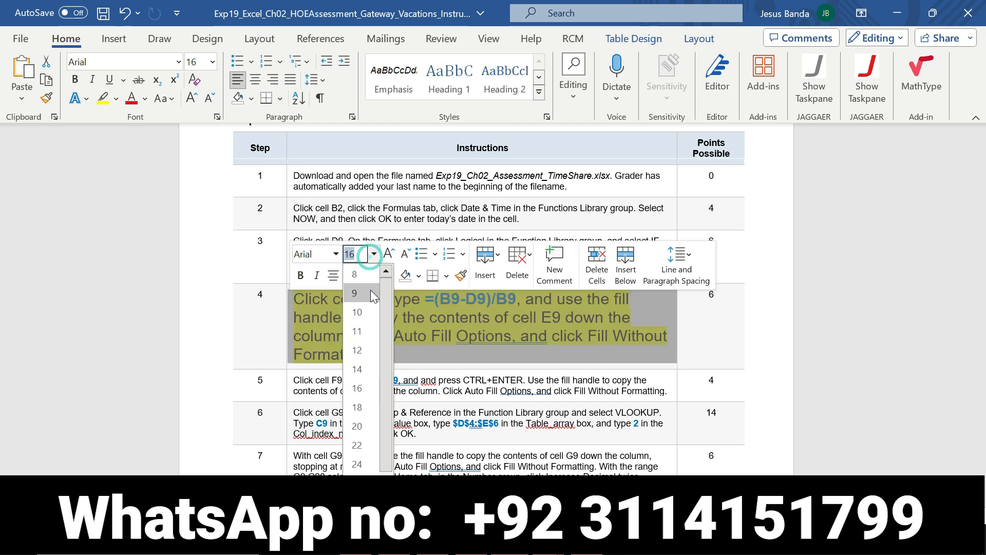
click(371, 293)
click(362, 276)
click(389, 404)
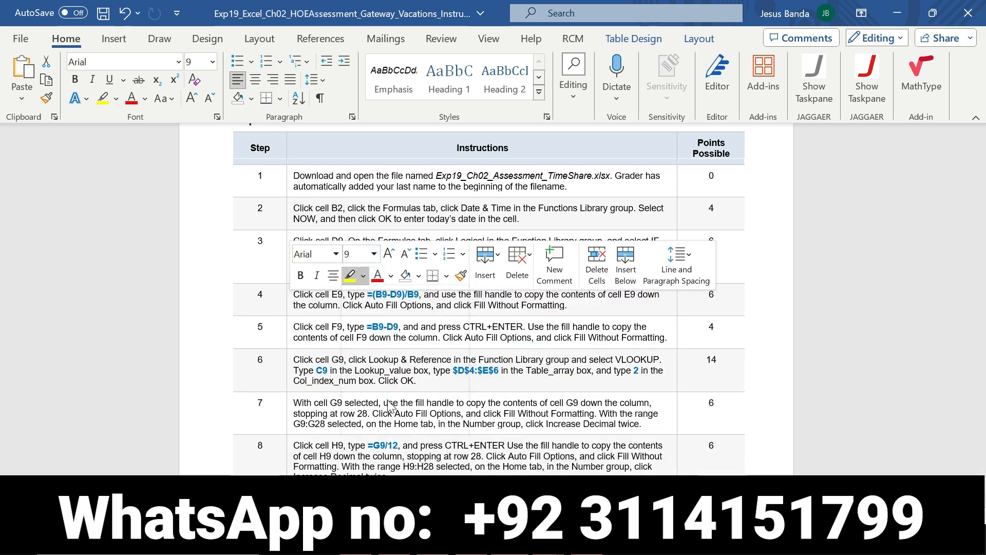
Step: Set the step 5 instruction text to size 16 and highlight it in yellow
drag(978, 203, 979, 231)
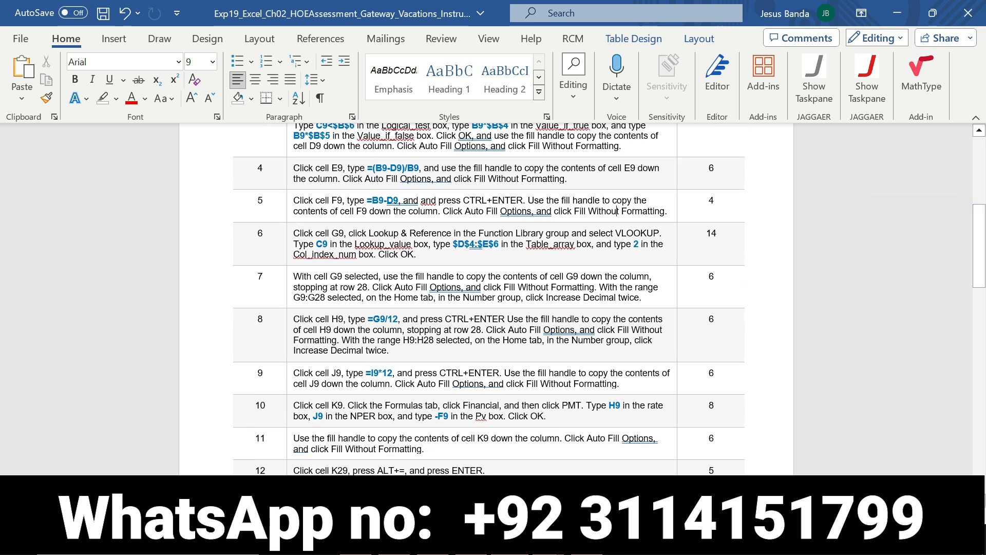
click(289, 212)
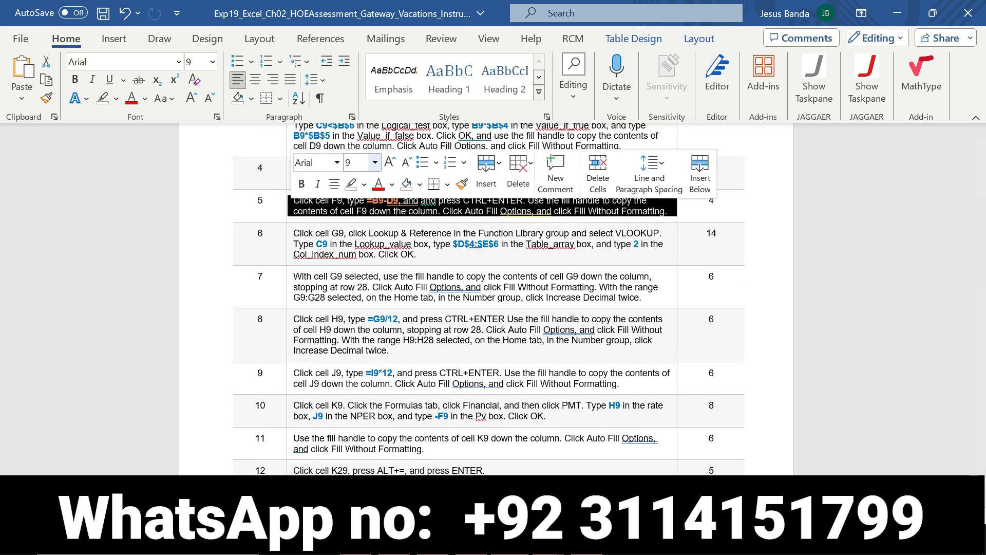
click(375, 162)
click(369, 297)
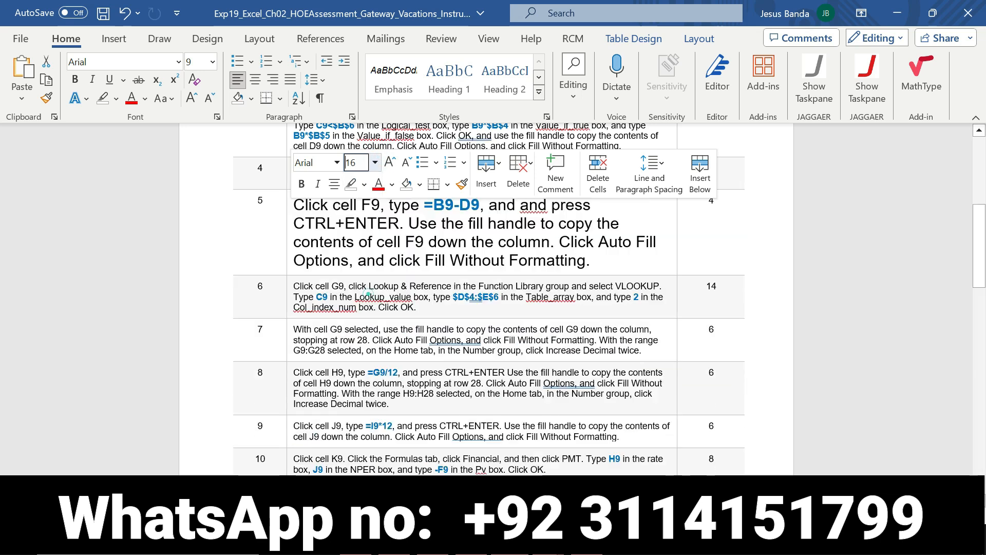
click(363, 185)
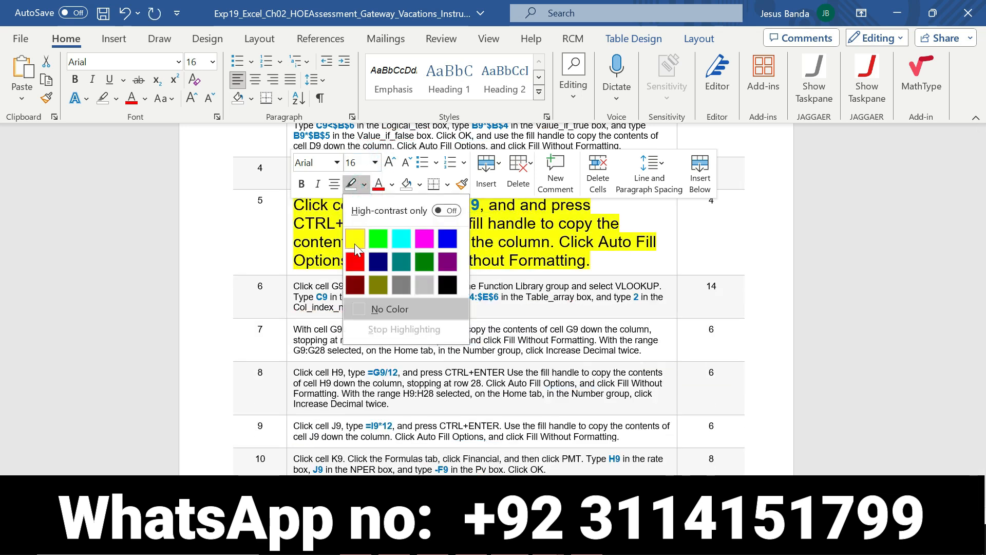
click(355, 238)
click(316, 223)
drag(294, 205, 586, 260)
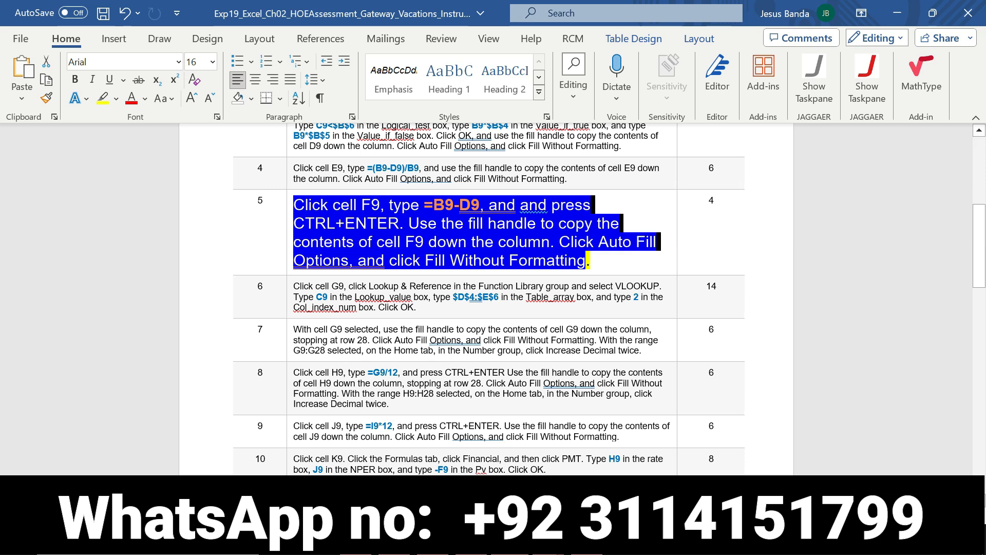
Step: In the Excel timeshare workbook, enter =B9-D9 in cell F9 and copy it down the Amount Financed column
click(511, 413)
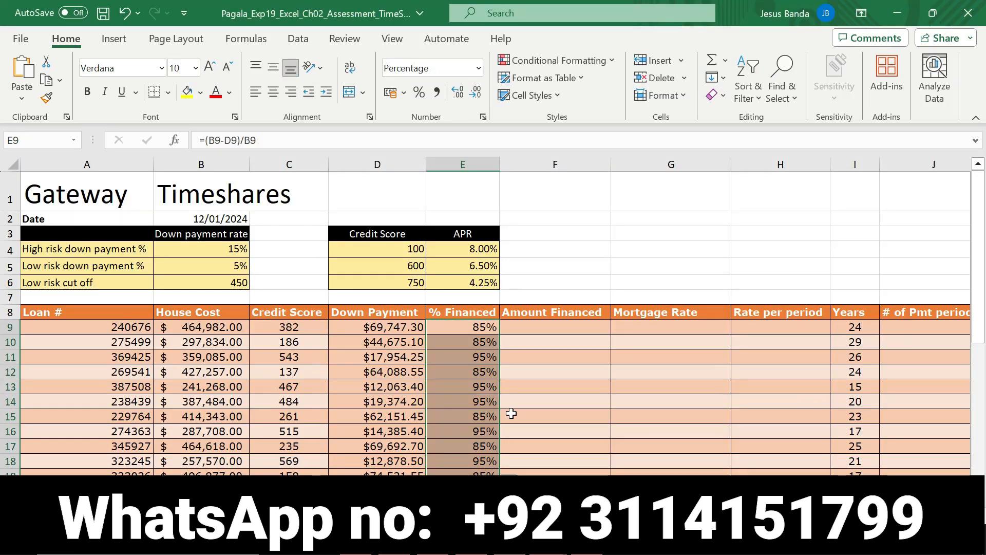
click(562, 325)
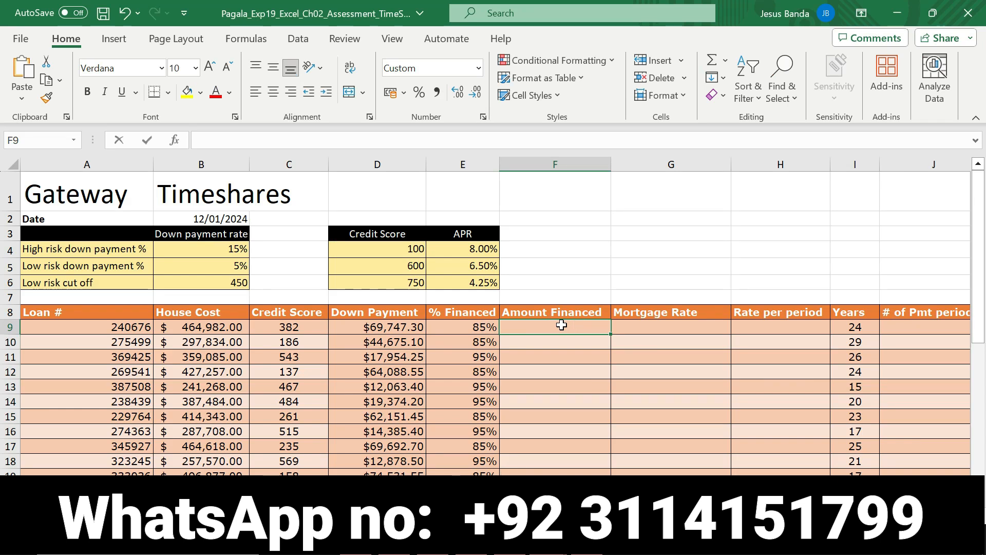
text(=B9)
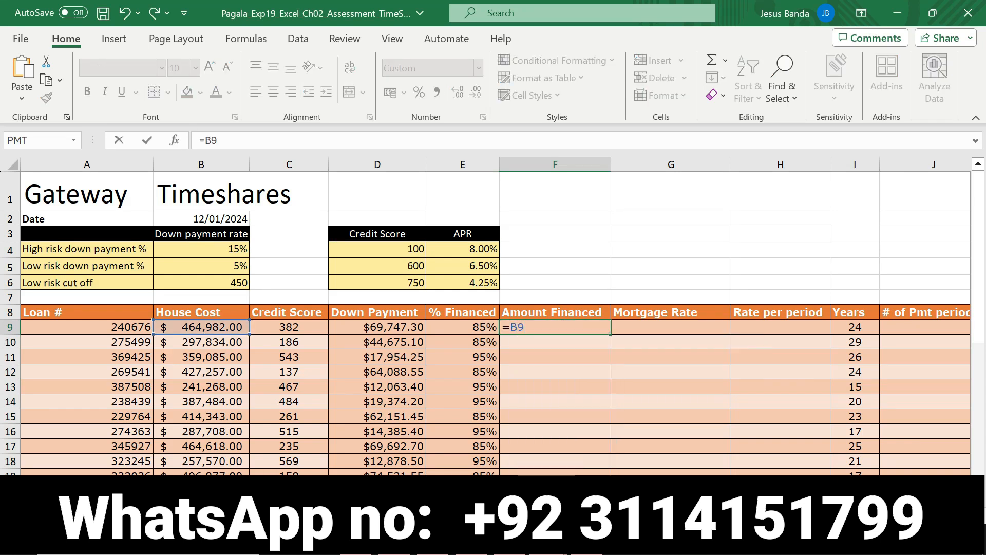
text(-D9)
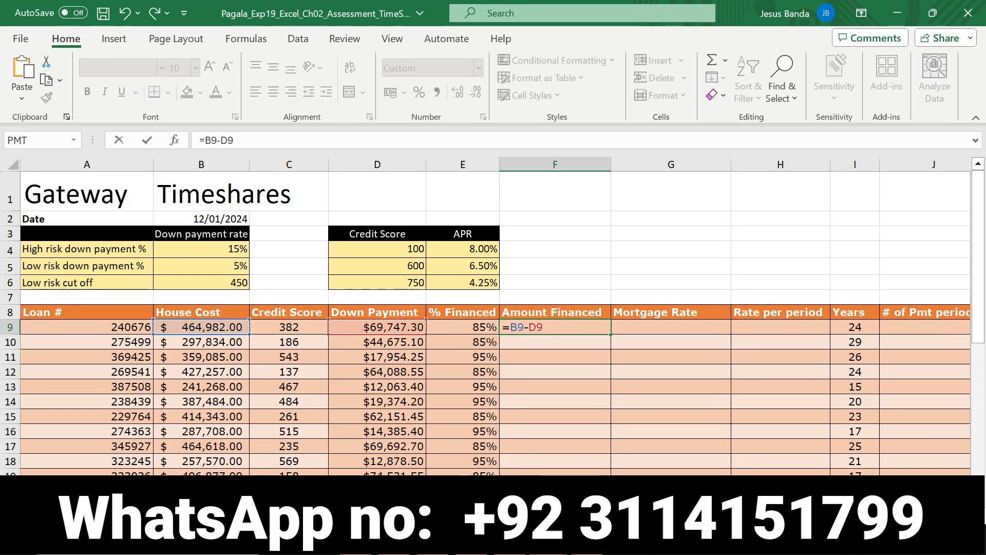
key(Return)
click(569, 327)
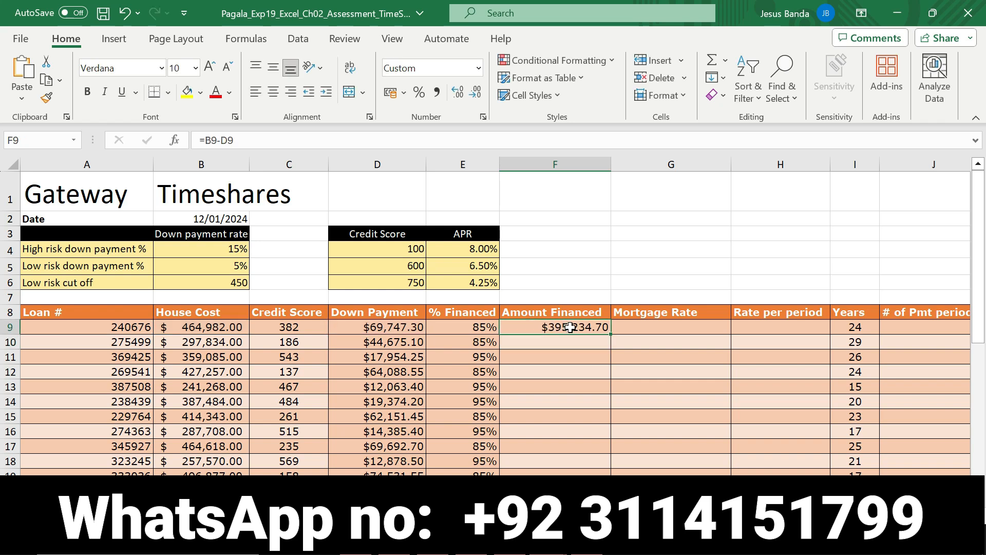
double_click(612, 335)
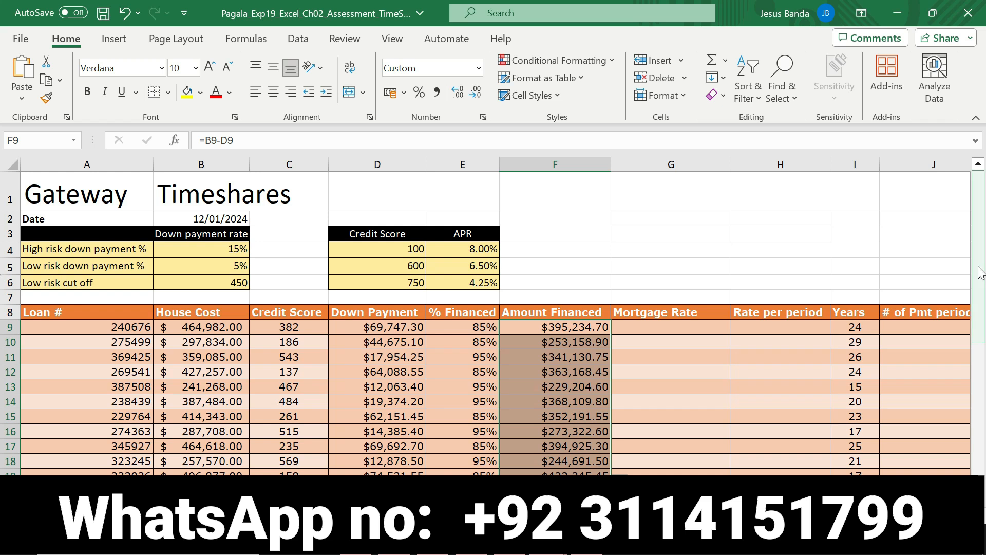
Step: Clear the copied formulas from cells E29:F29 in the Total row
scroll(760, 392, down, 5)
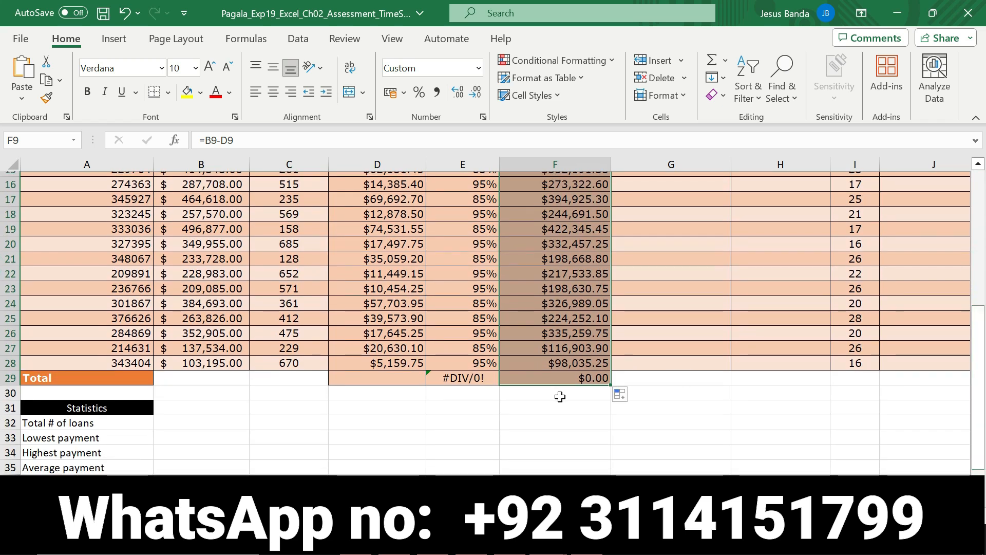
drag(459, 377, 546, 380)
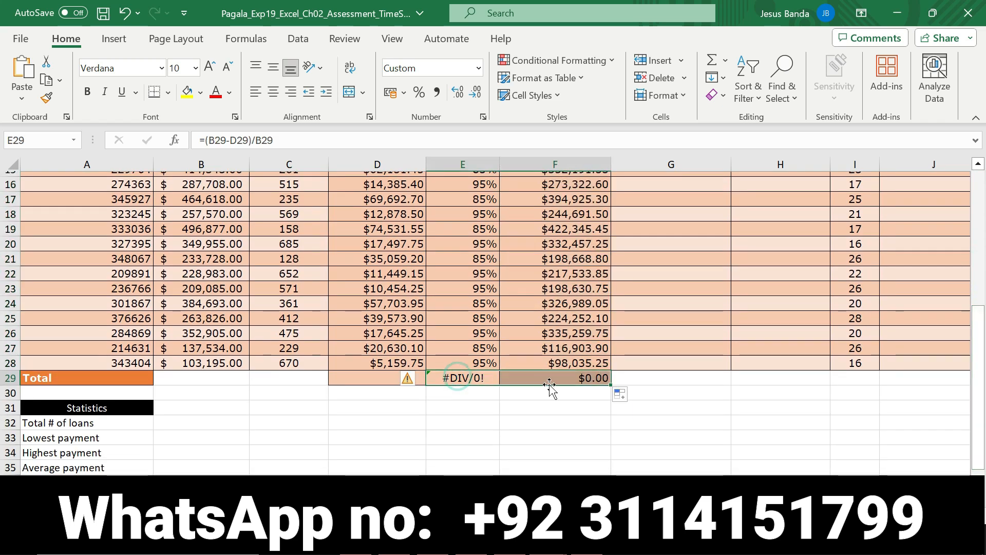
key(Delete)
click(689, 407)
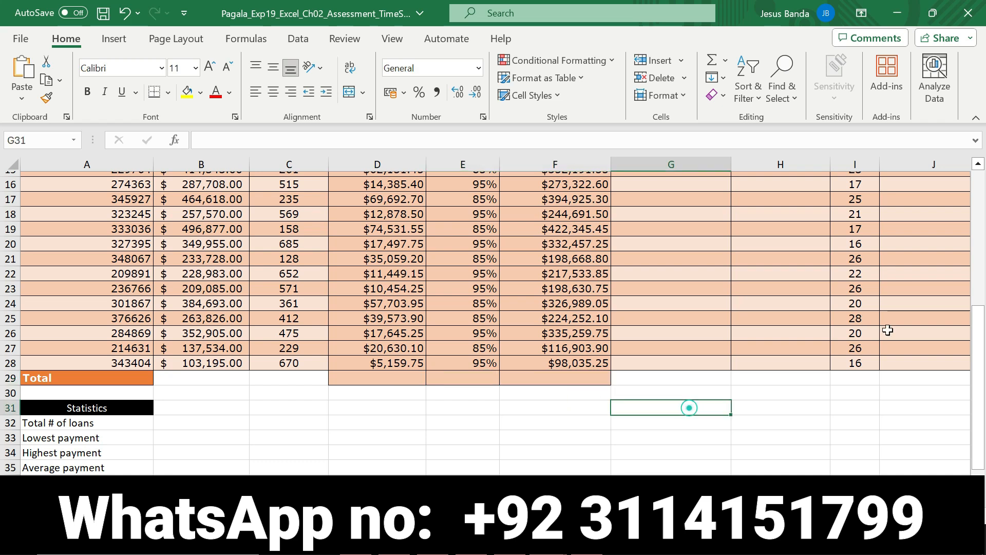
drag(978, 357, 982, 192)
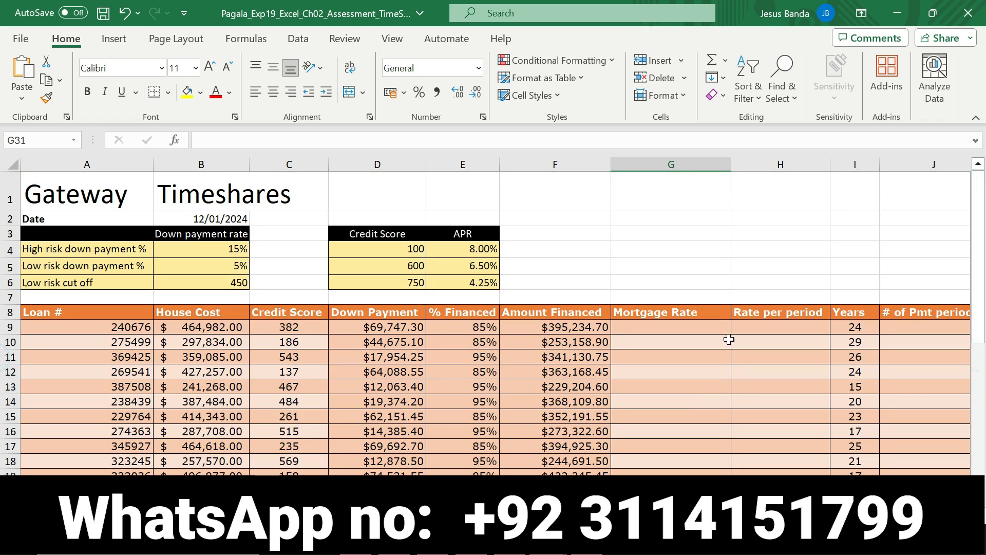
Step: Switch back to the Word instructions, set the step 5 text to size 9 and remove its highlighting
mouse_move(509, 543)
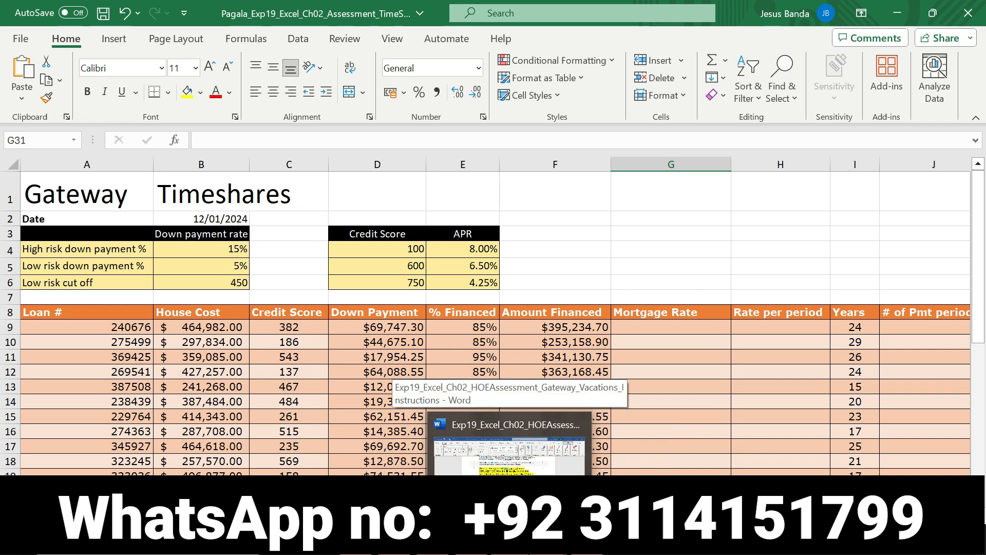
click(509, 454)
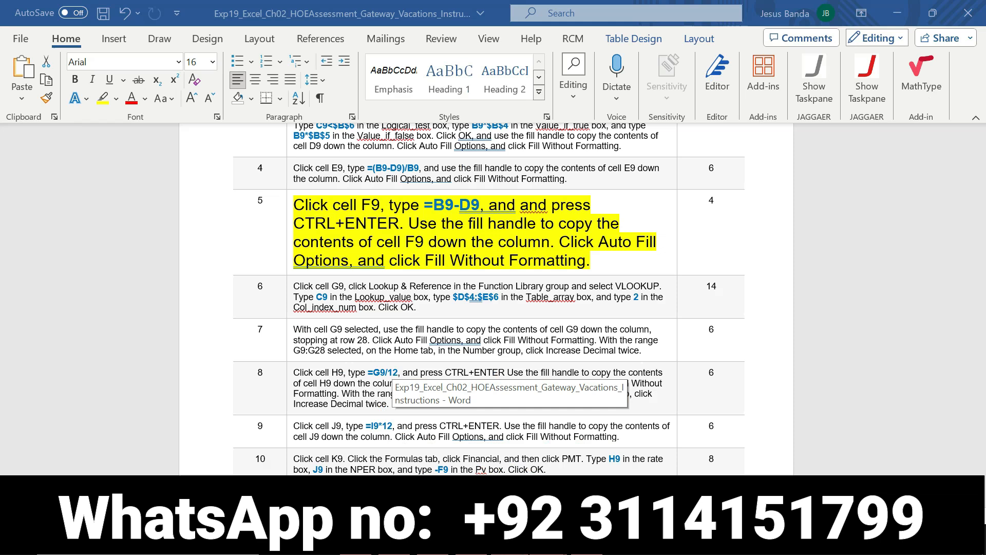
right_click(295, 237)
click(372, 188)
click(354, 228)
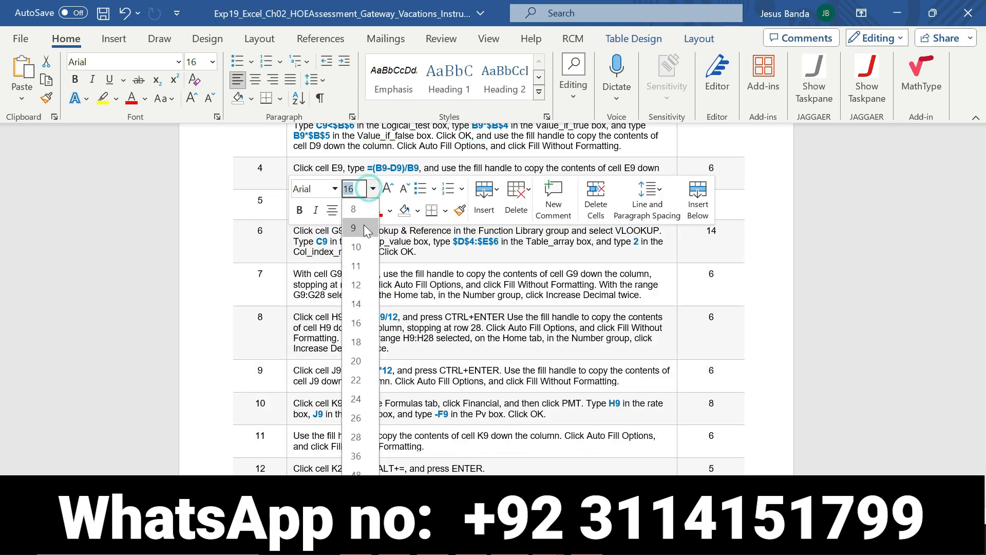
click(362, 211)
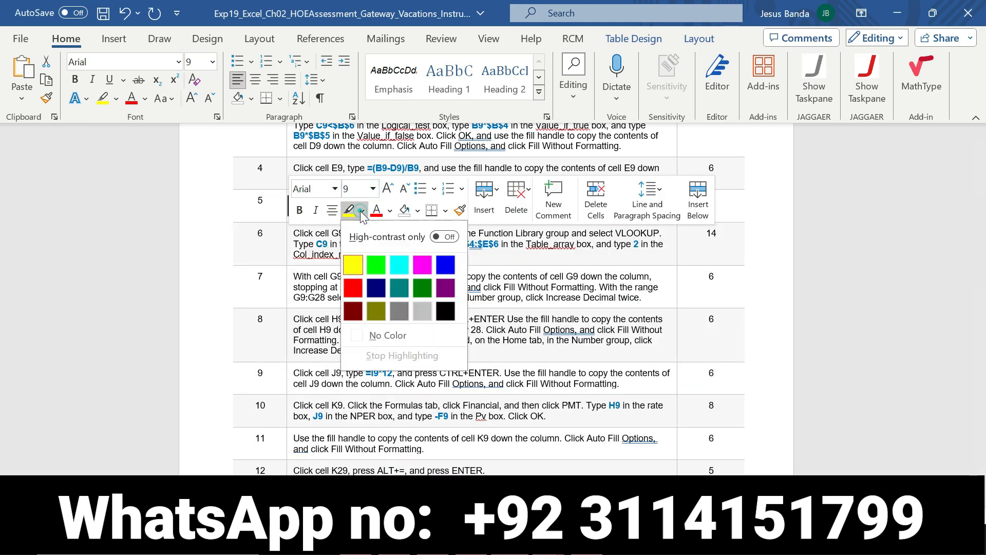
click(377, 333)
Step: Set the step 6 instruction text to size 16 and highlight it in yellow
click(289, 245)
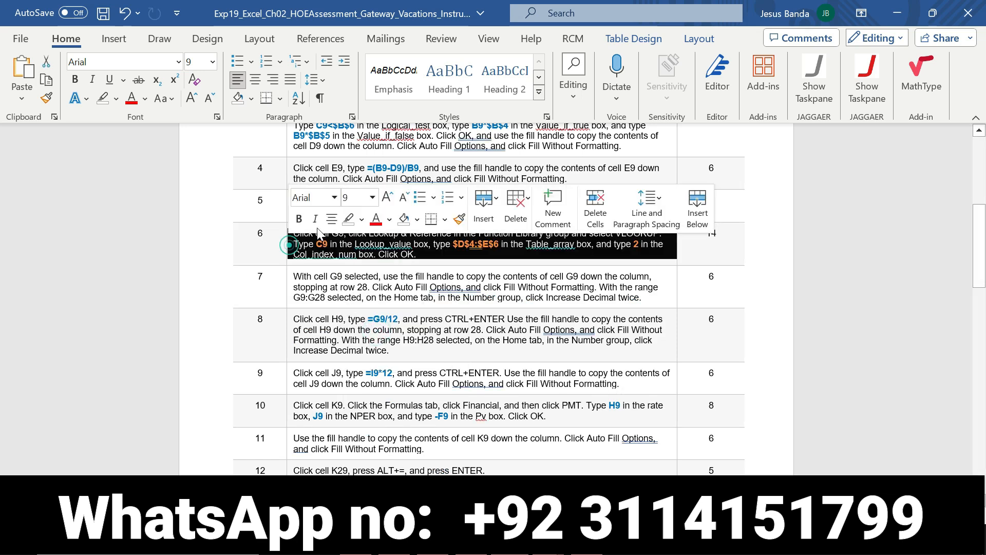
click(372, 197)
click(365, 336)
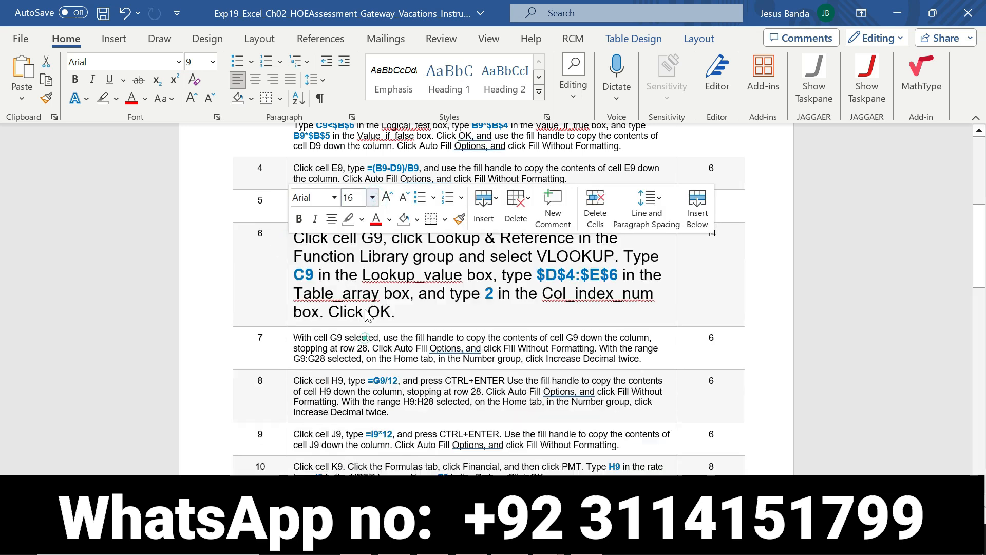
click(361, 218)
click(354, 272)
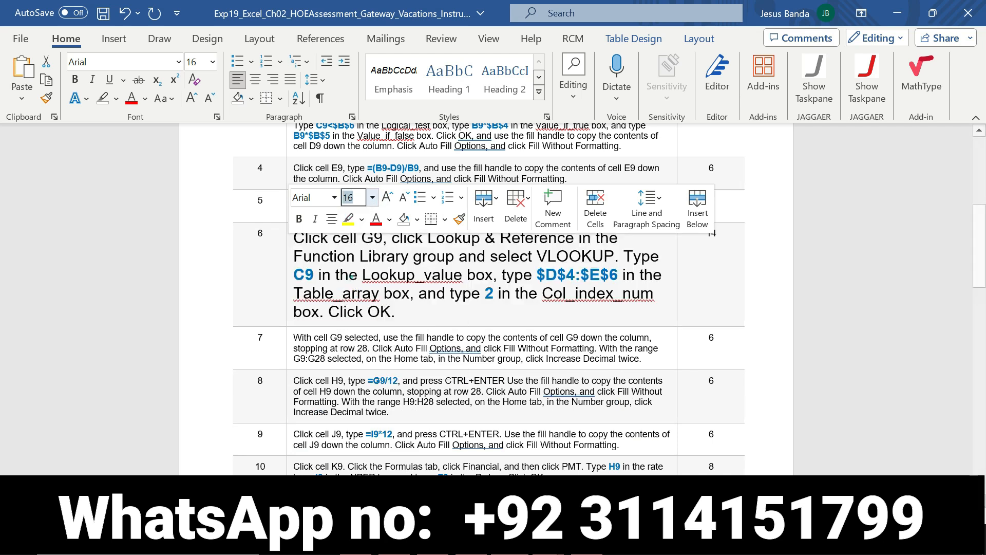
click(334, 273)
drag(294, 237, 390, 311)
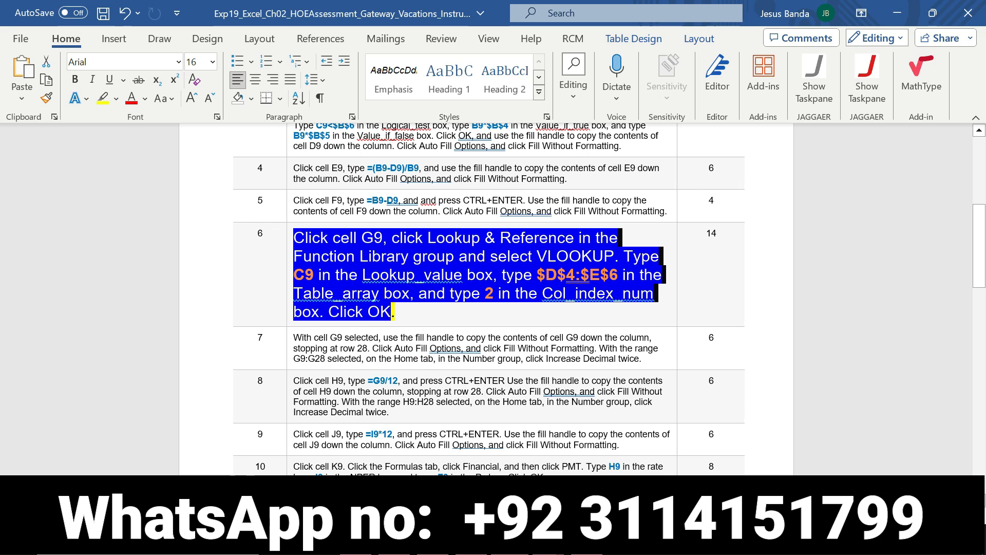
click(368, 261)
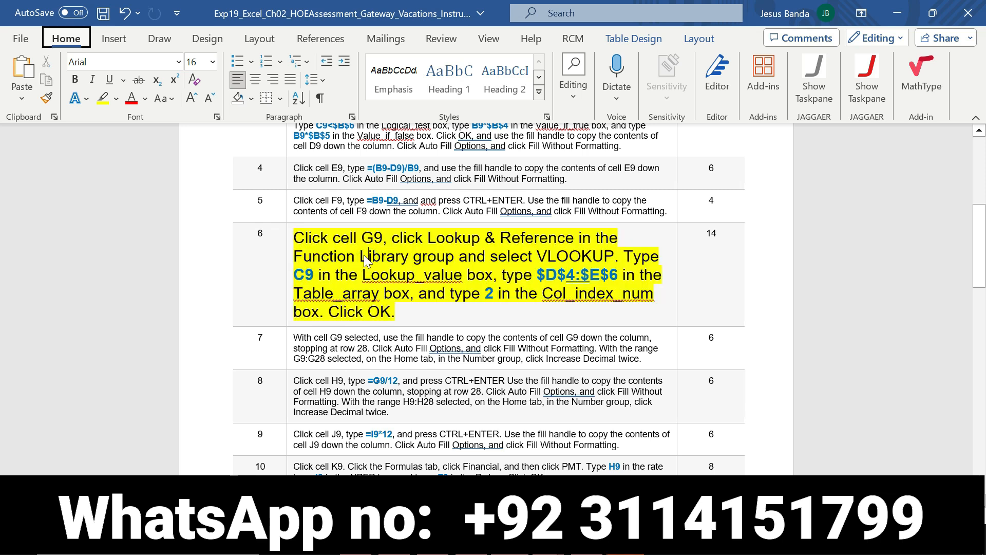
Step: Switch to the timeshare workbook in Excel and enter =VLOOKUP(C9,$D$4:$E$6,2) in cell G9
click(550, 542)
click(464, 481)
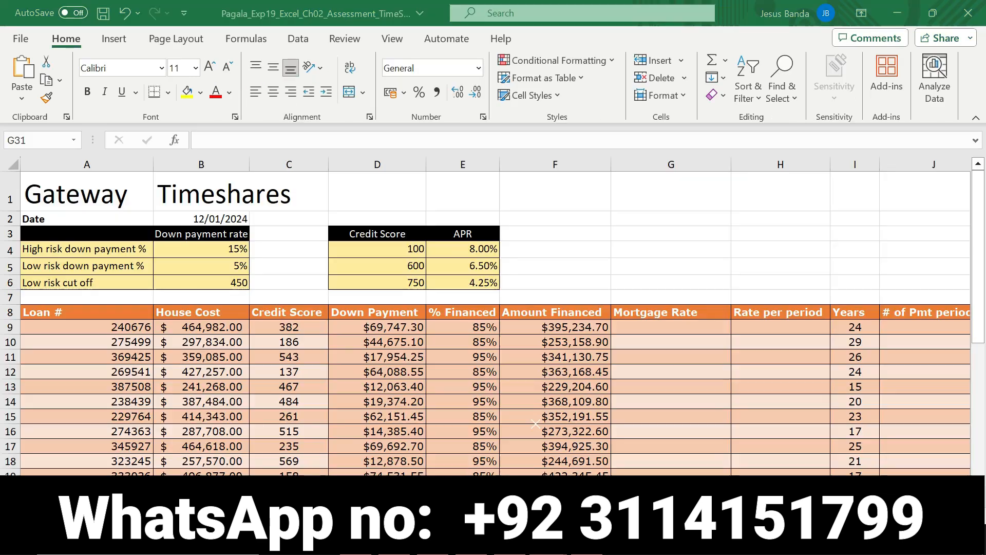
click(643, 328)
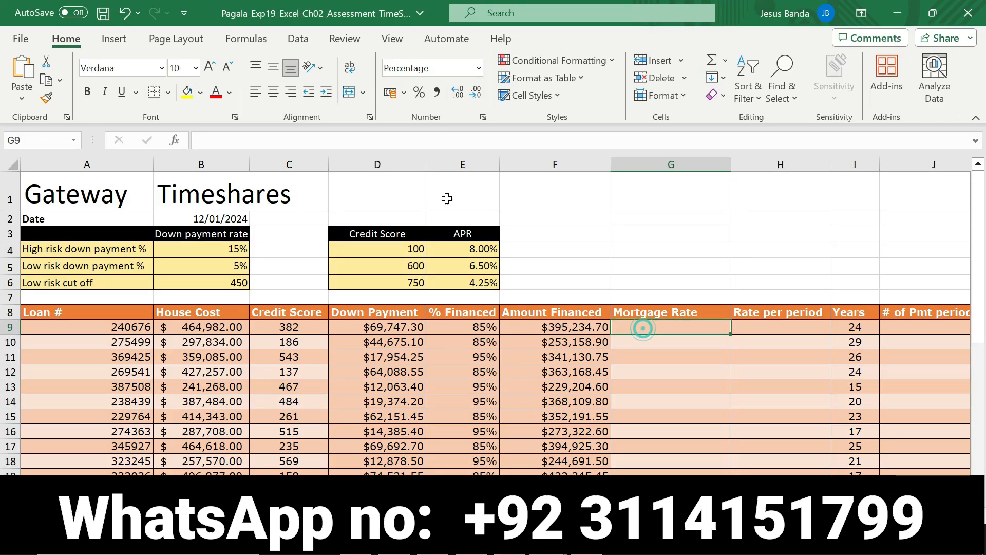
click(423, 137)
text(=VLOOKUP(C9,$D$4:$E$6,2))
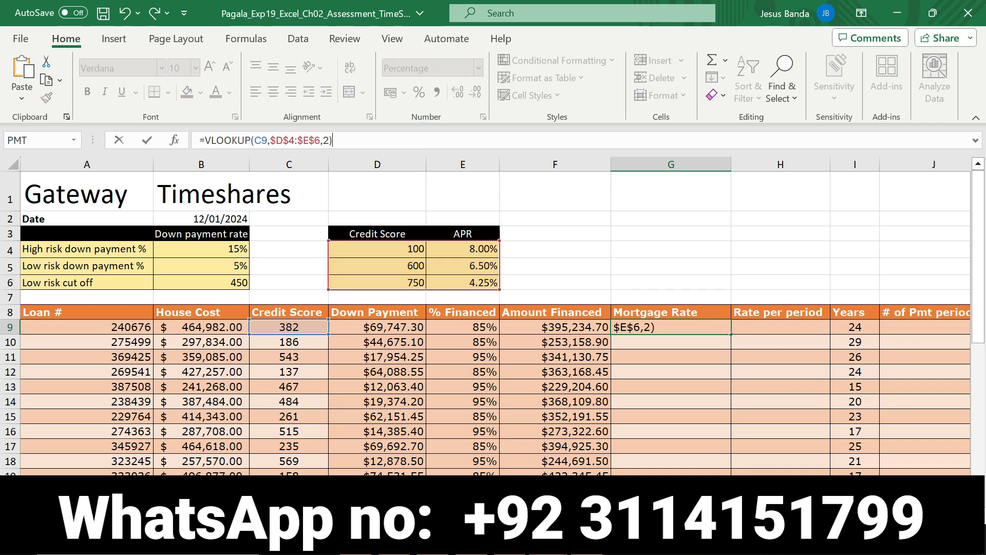
key(Return)
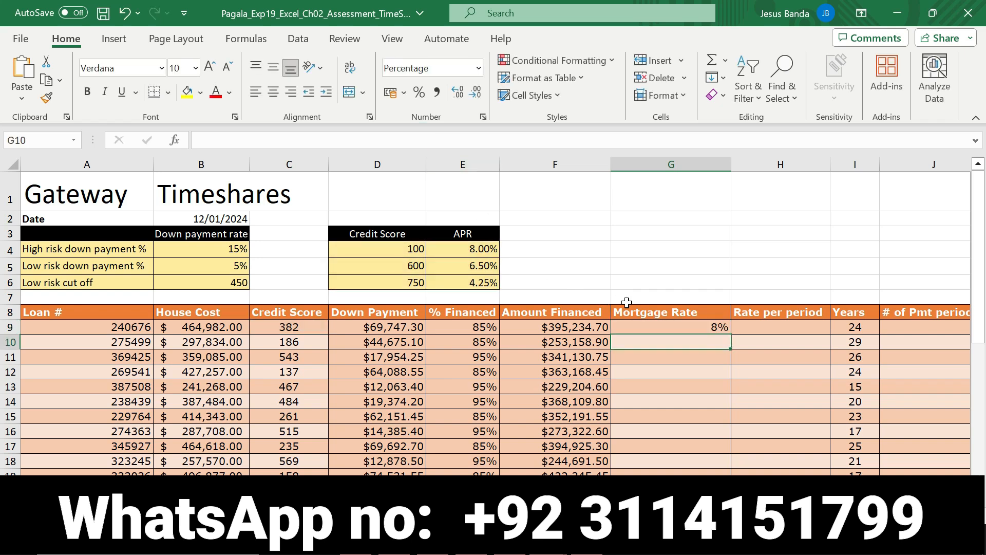
click(671, 327)
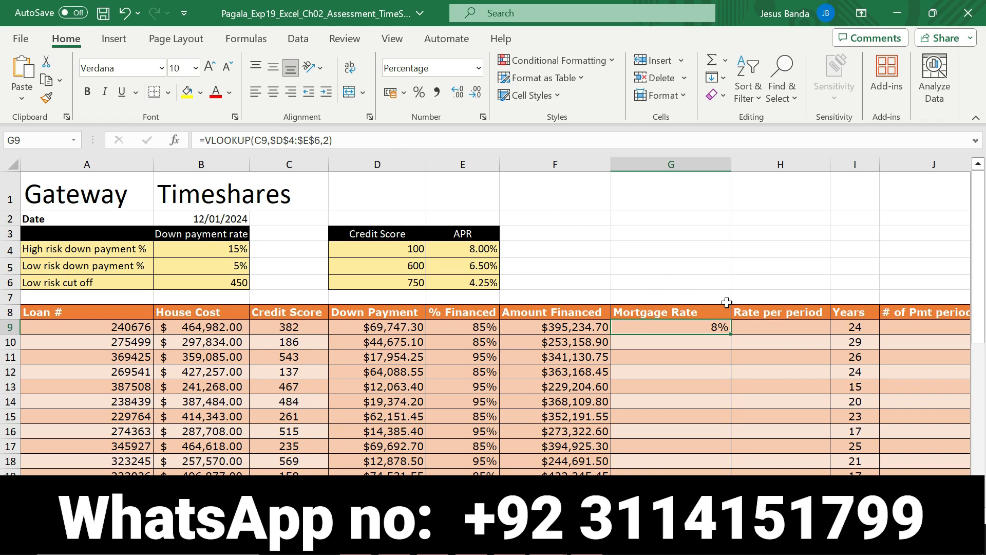
Step: Return to the Word instructions, set the step 6 text to size 9 and remove its highlighting
click(510, 541)
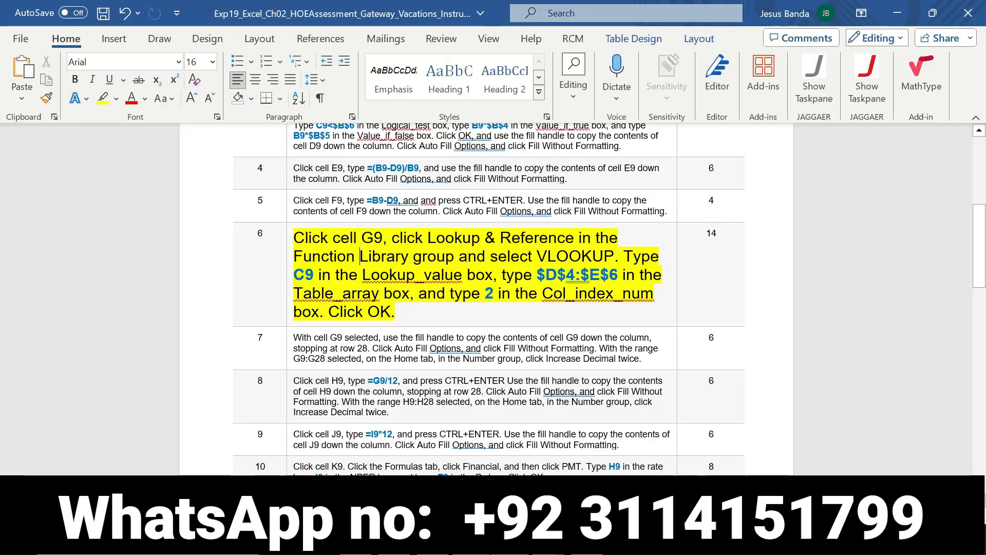
click(288, 276)
click(376, 225)
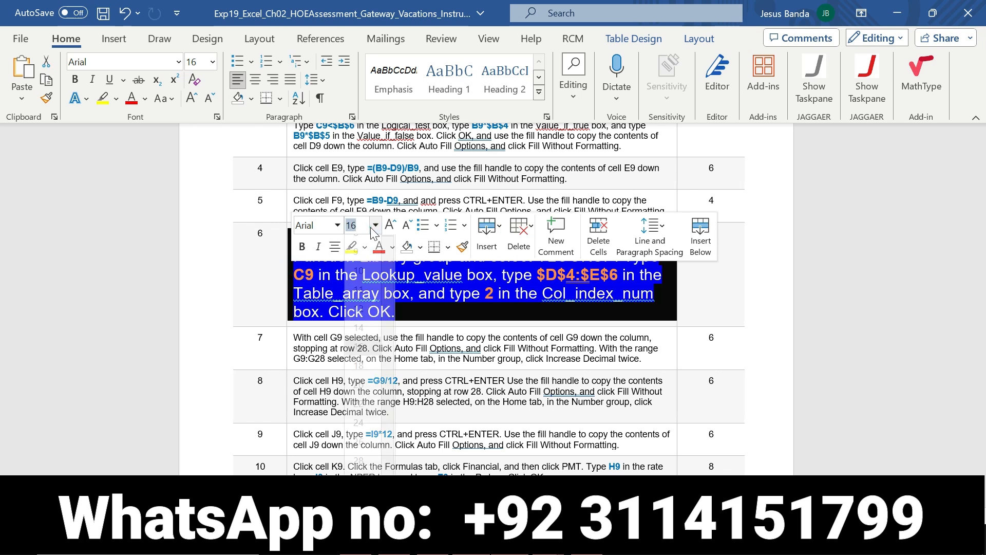
click(370, 262)
click(366, 250)
click(394, 373)
click(496, 346)
drag(981, 241, 981, 160)
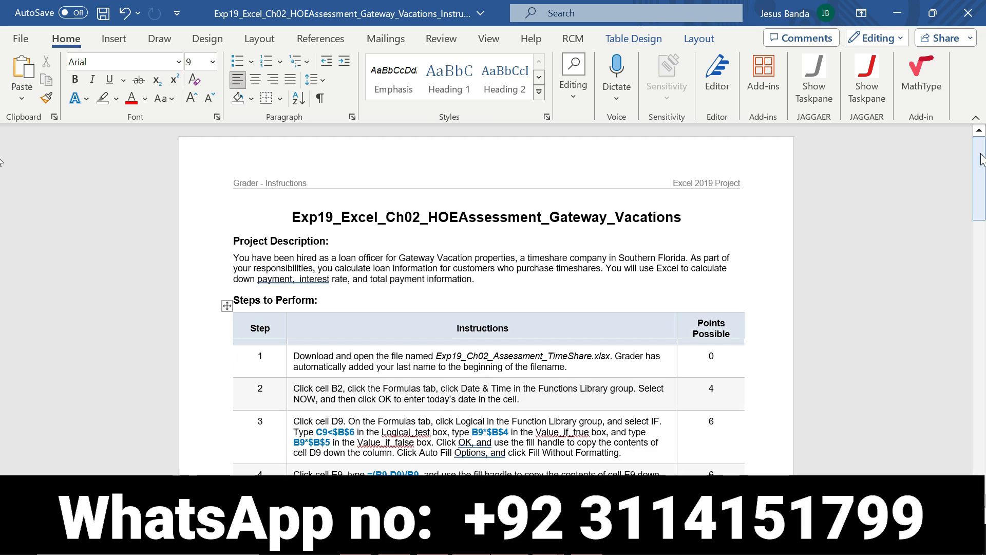